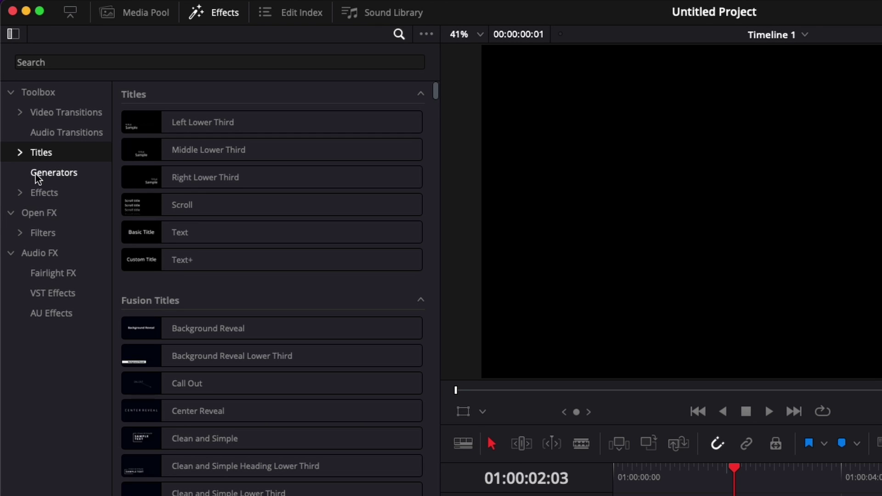
- Add a Fusion Composition clip to the timeline, open it on the Fusion page, and move MediaOut1 right
{"action": "left_click", "coordinate": [35, 193]}
{"action": "left_click_drag", "start_coordinate": [175, 159], "coordinate": [382, 391]}
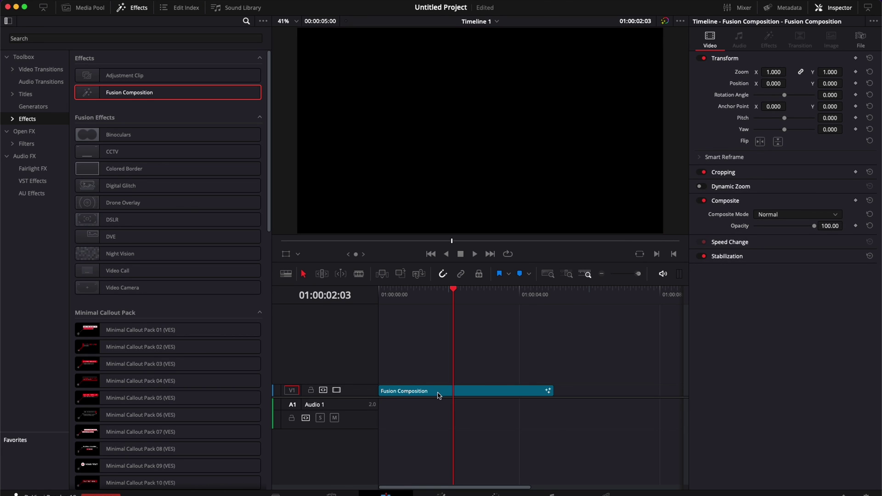
{"action": "left_click", "coordinate": [439, 395]}
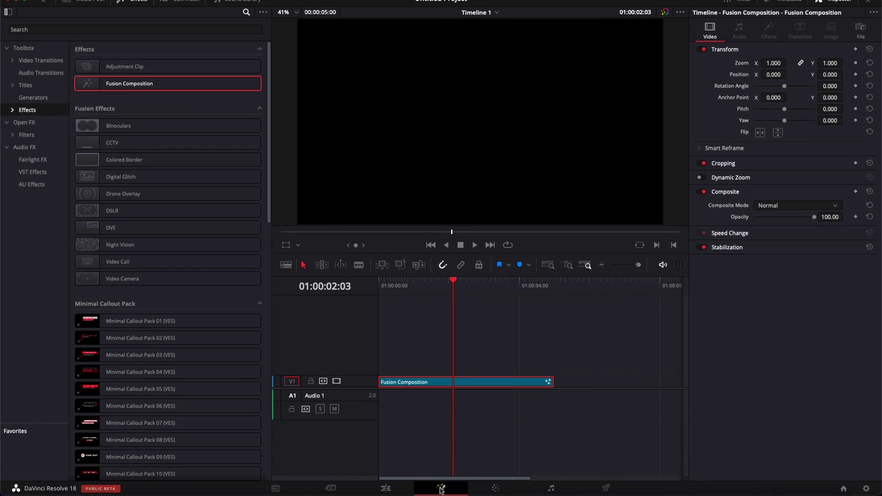
{"action": "left_click", "coordinate": [441, 489]}
{"action": "left_click_drag", "start_coordinate": [165, 399], "coordinate": [605, 414]}
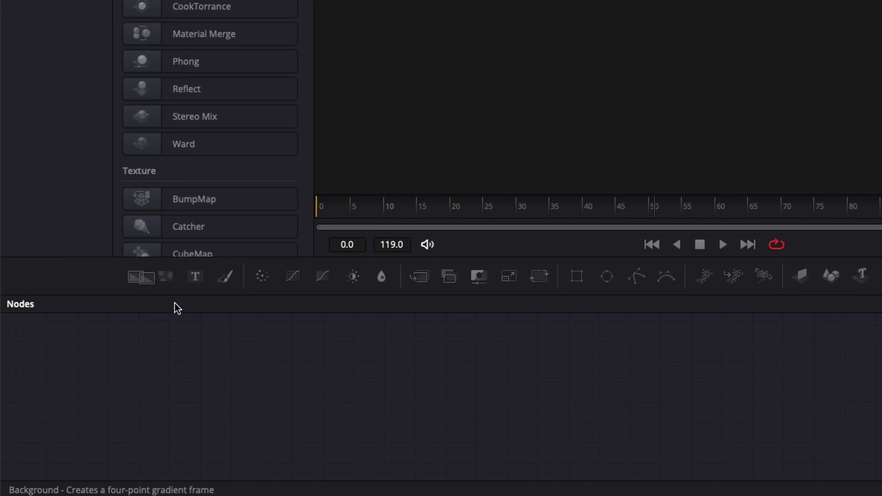
- Add Background1 and Text1 nodes, merge Text1 over Background1 as Merge2, and wire Merge2 into MediaOut1
{"action": "left_click_drag", "start_coordinate": [177, 308], "coordinate": [233, 409]}
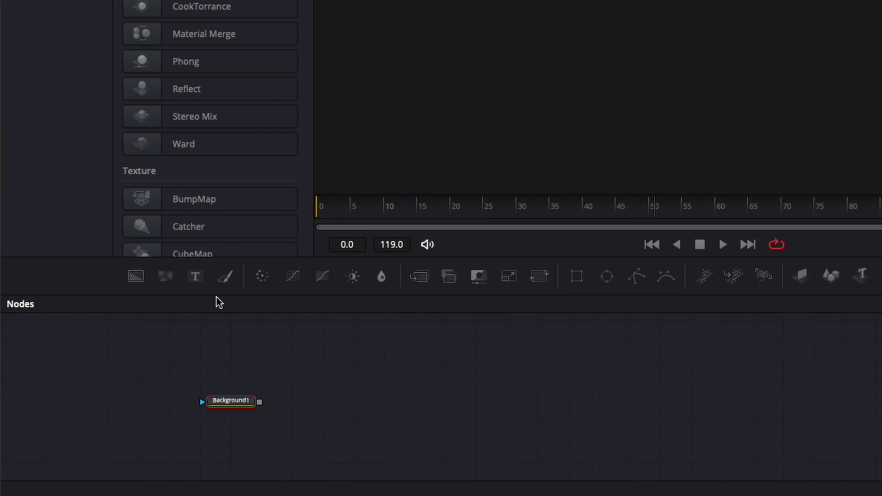
{"action": "left_click_drag", "start_coordinate": [195, 278], "coordinate": [347, 366]}
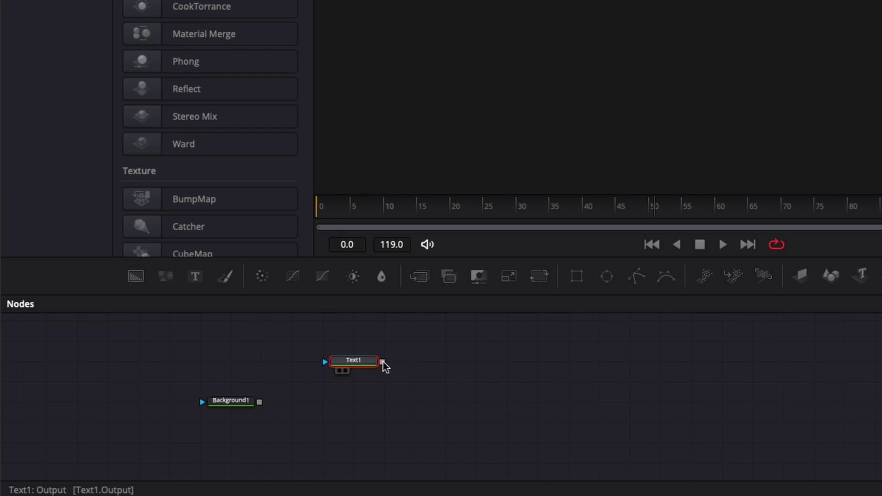
{"action": "left_click_drag", "start_coordinate": [384, 366], "coordinate": [260, 404]}
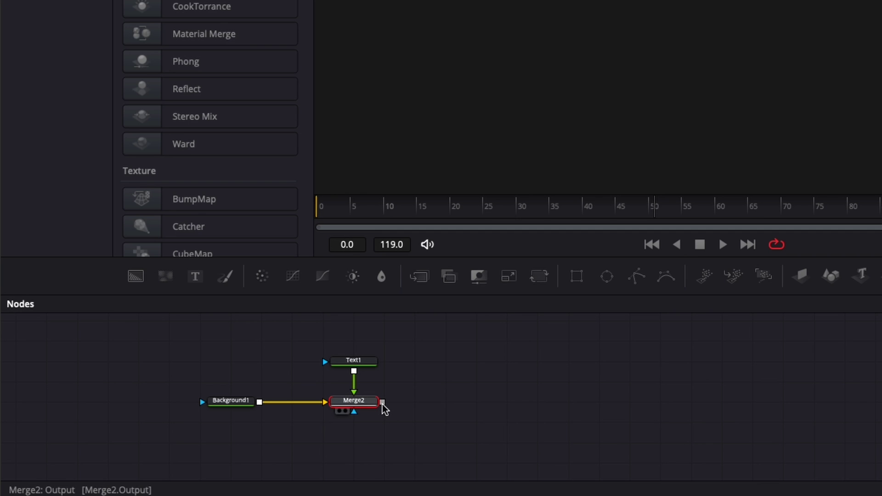
{"action": "left_click_drag", "start_coordinate": [382, 403], "coordinate": [881, 405]}
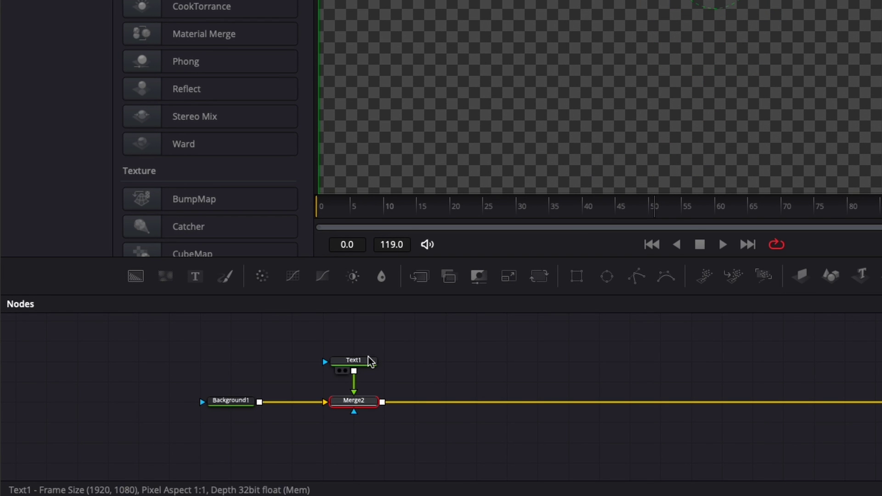
- Set Text1 to read 'DAVINCI RESOLVE' in the Basement Grotesque font
{"action": "left_click", "coordinate": [370, 362]}
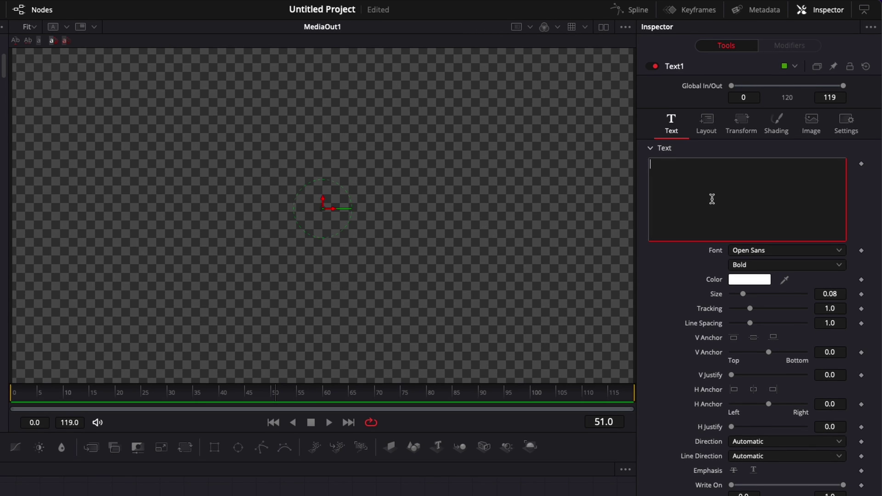
{"action": "type", "text": "DAVINCI "}
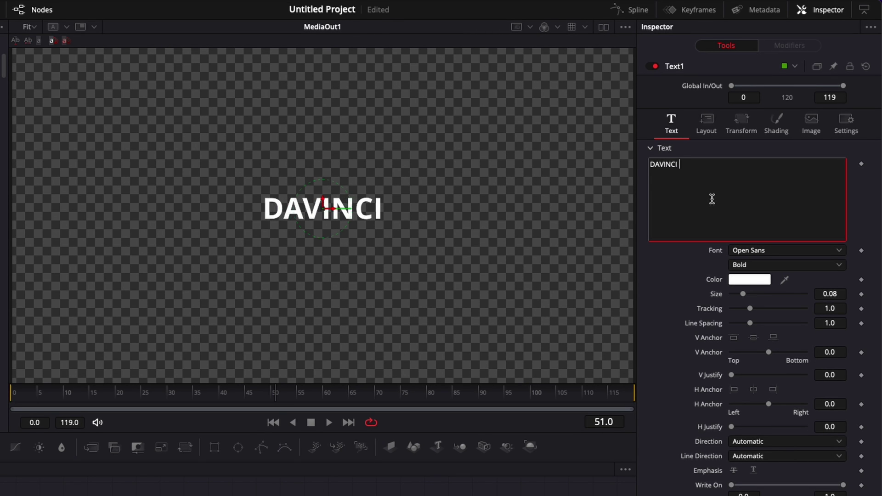
{"action": "type", "text": "RESOLVE"}
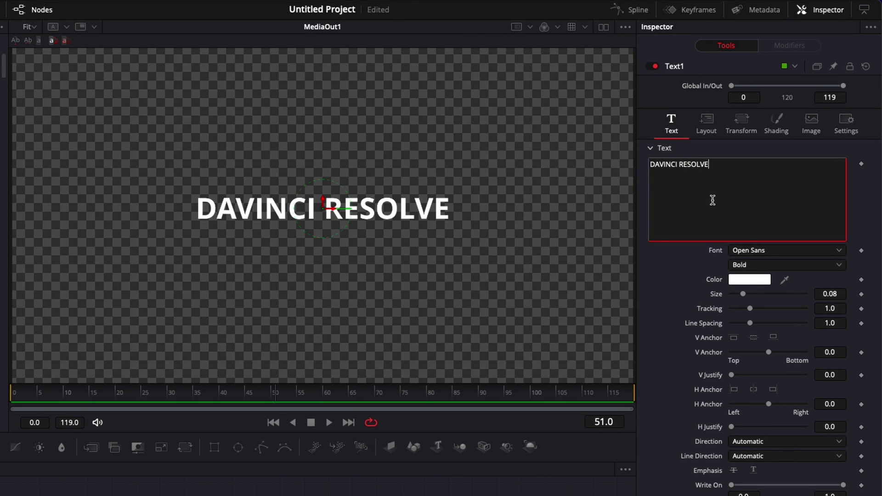
{"action": "left_click", "coordinate": [762, 252]}
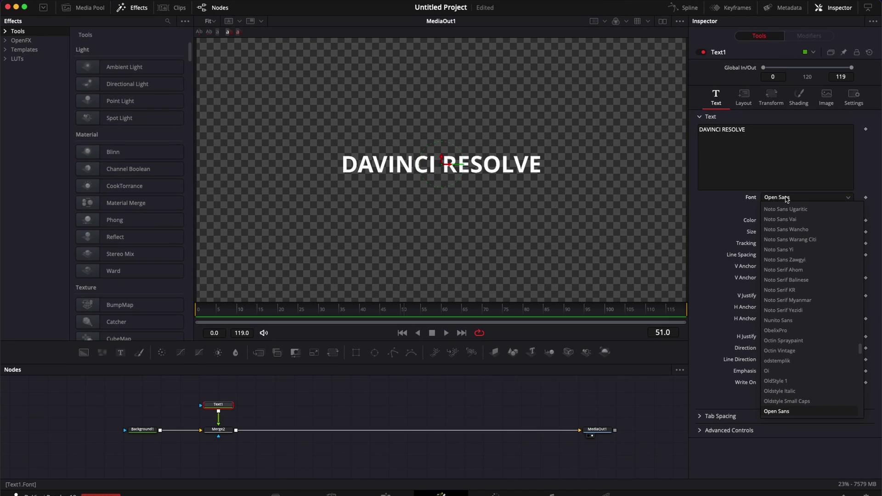
{"action": "type", "text": "bas"}
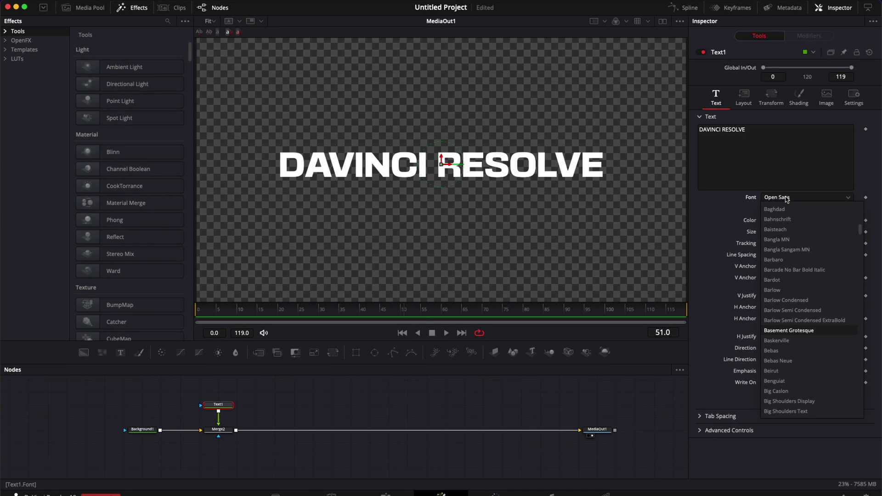
{"action": "key", "text": "Return"}
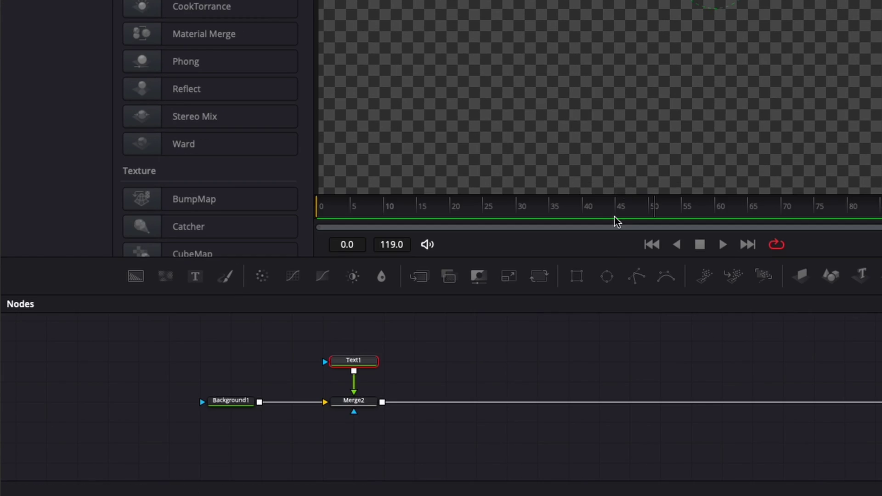
- Copy Text1 into Text1_1 and Text1_2, merge them via Merge2_1, and shift the group left
{"action": "left_click_drag", "start_coordinate": [283, 340], "coordinate": [393, 373]}
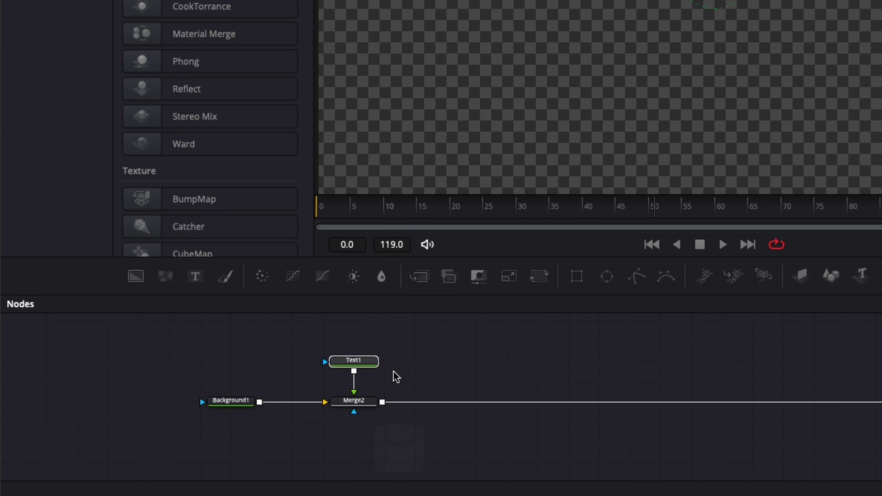
{"action": "key", "text": "super"}
{"action": "key", "text": "super+c"}
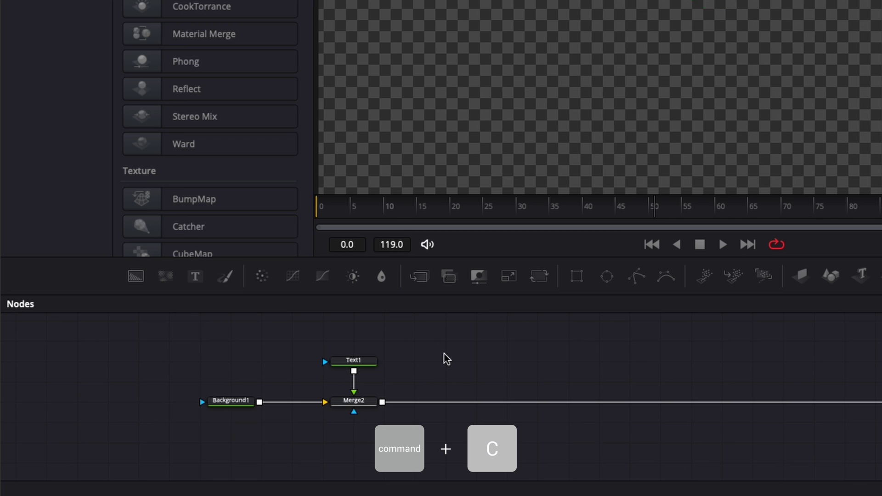
{"action": "key", "text": "super+v"}
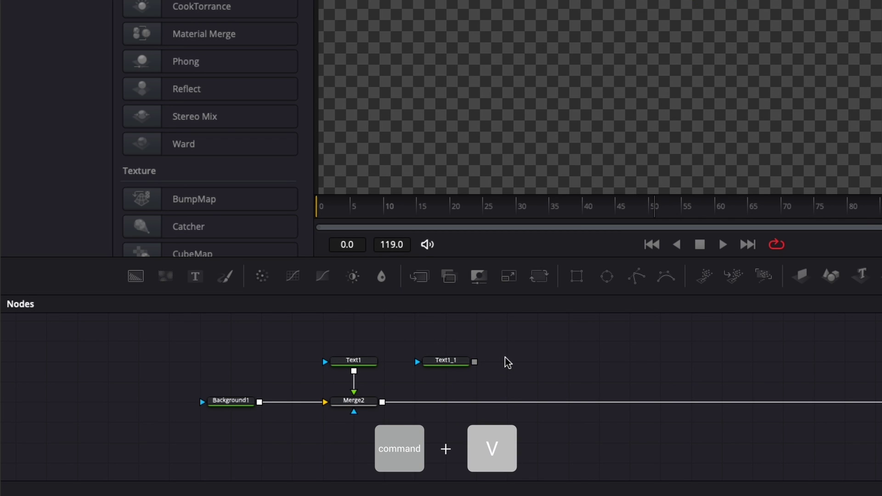
{"action": "key", "text": "super+v"}
{"action": "left_click_drag", "start_coordinate": [448, 364], "coordinate": [536, 362]}
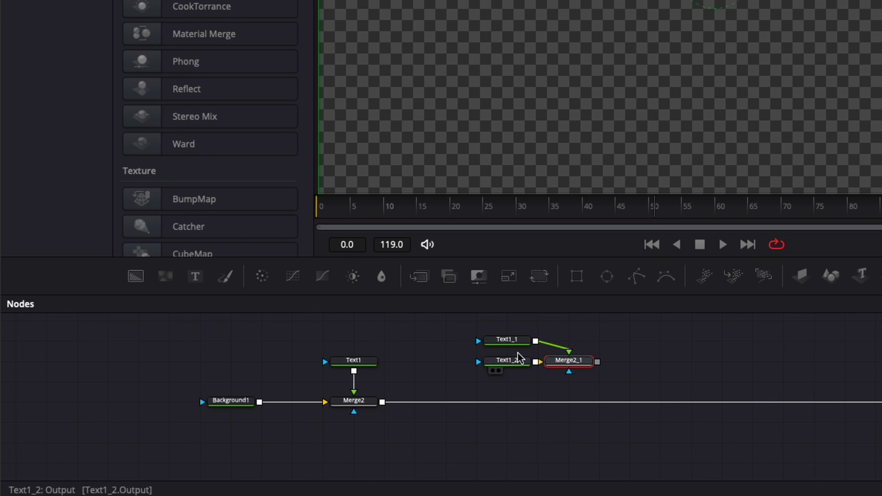
{"action": "left_click_drag", "start_coordinate": [467, 329], "coordinate": [383, 404]}
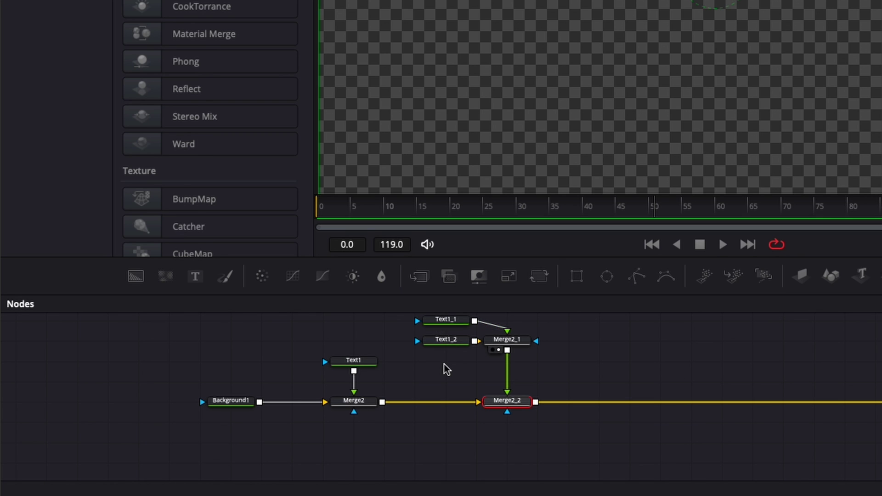
- Replace the 'DAVINCI RESOLVE' text in Text1_1 with the first name
{"action": "scroll", "coordinate": [445, 369], "scroll_direction": "up", "scroll_amount": 1}
{"action": "left_click", "coordinate": [448, 337]}
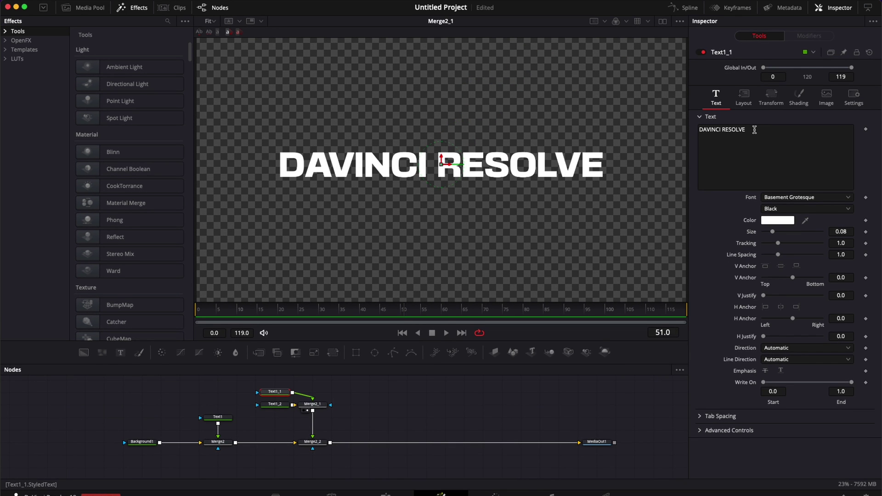
{"action": "left_click_drag", "start_coordinate": [744, 130], "coordinate": [680, 129]}
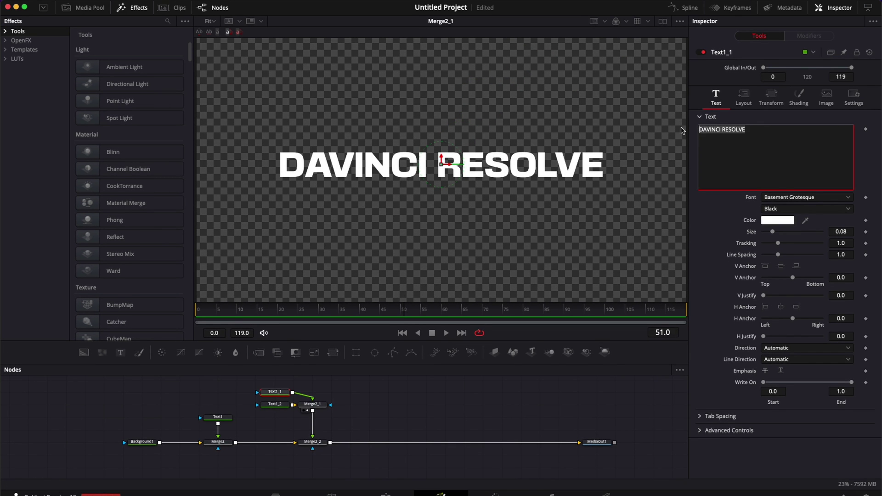
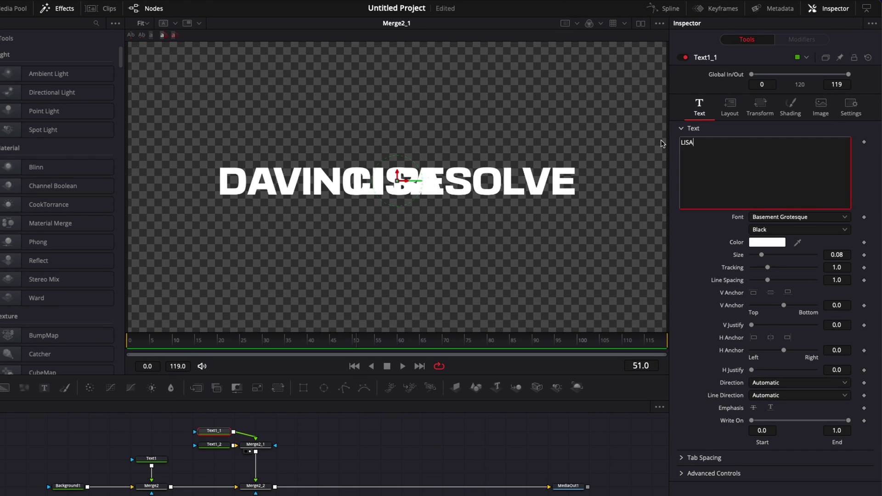
- Replace Text1_2's text with the surname, fix the typo, and move it below the first name
{"action": "left_click", "coordinate": [214, 444]}
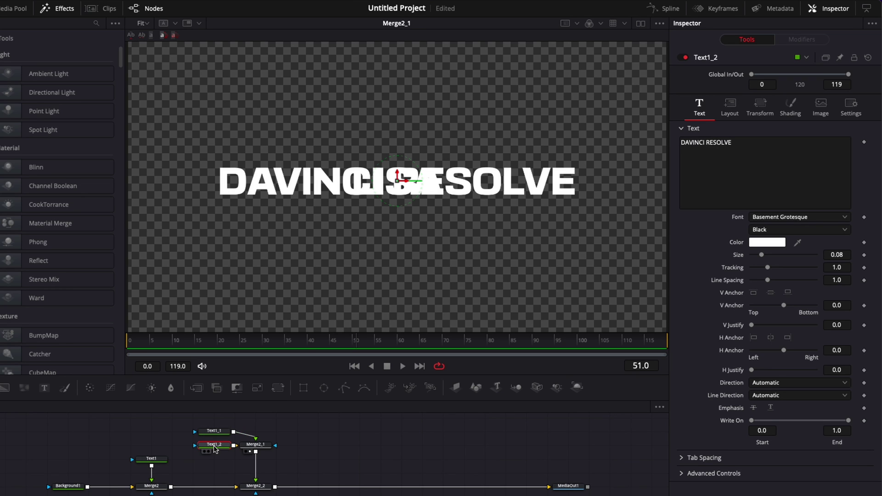
{"action": "left_click_drag", "start_coordinate": [735, 146], "coordinate": [668, 144]}
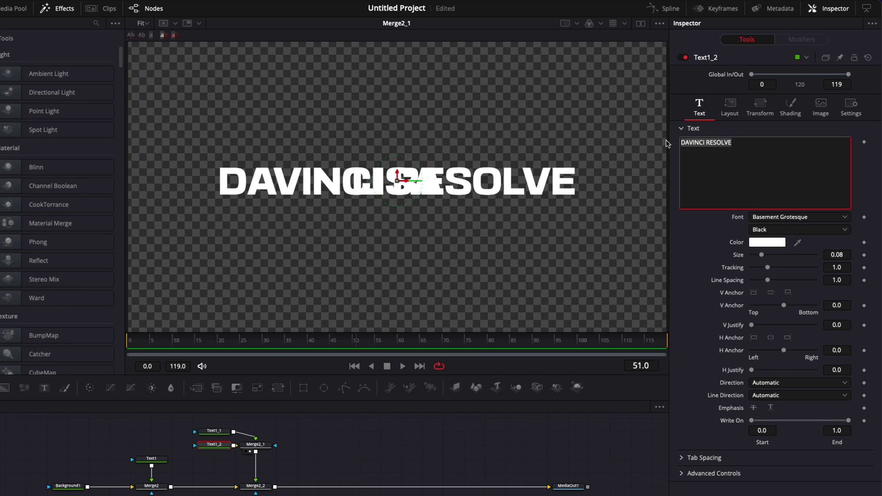
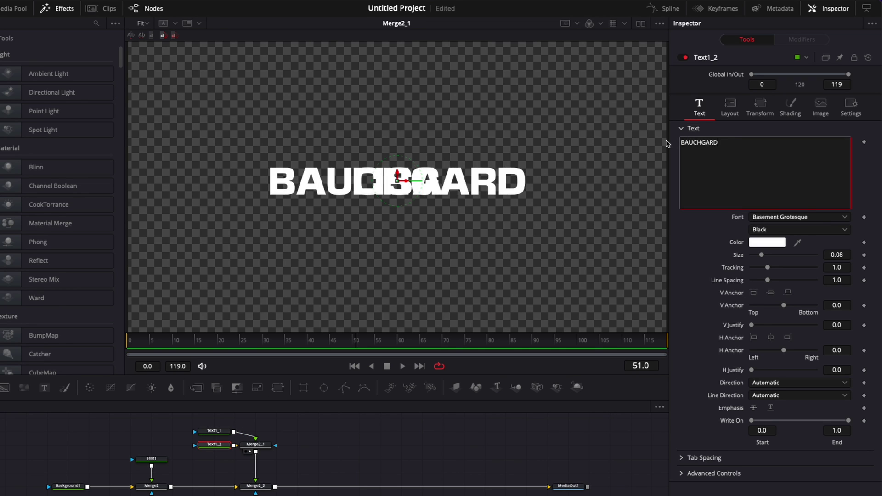
{"action": "left_click_drag", "start_coordinate": [398, 176], "coordinate": [398, 211]}
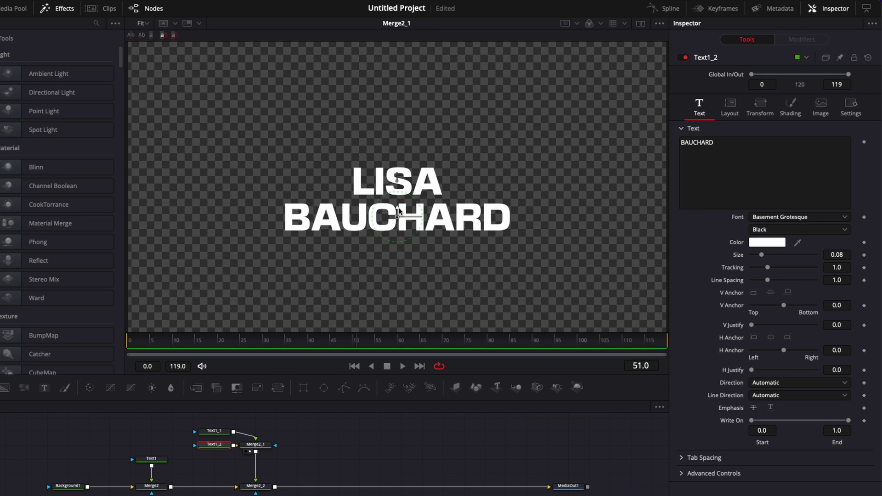
- Shrink Text1_1's size from 0.08 to 0.05 and nudge it down just above the surname
{"action": "left_click", "coordinate": [217, 432]}
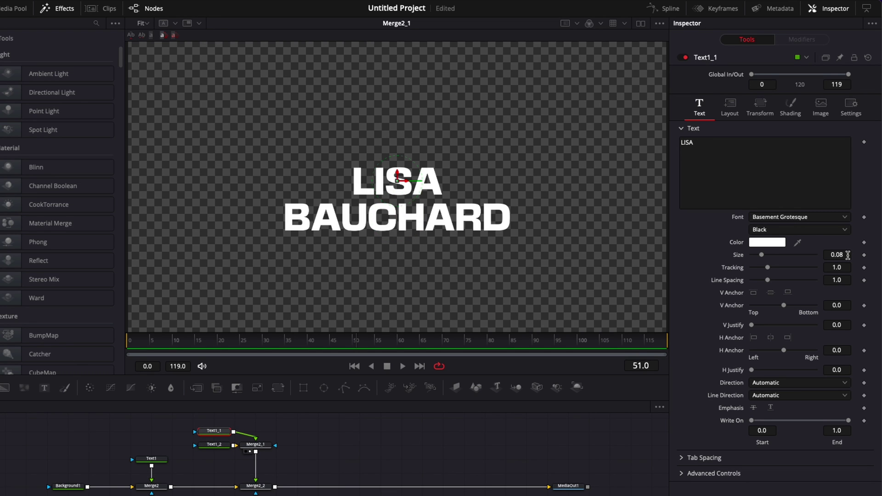
{"action": "left_click_drag", "start_coordinate": [846, 256], "coordinate": [835, 256]}
{"action": "left_click_drag", "start_coordinate": [396, 172], "coordinate": [397, 176]}
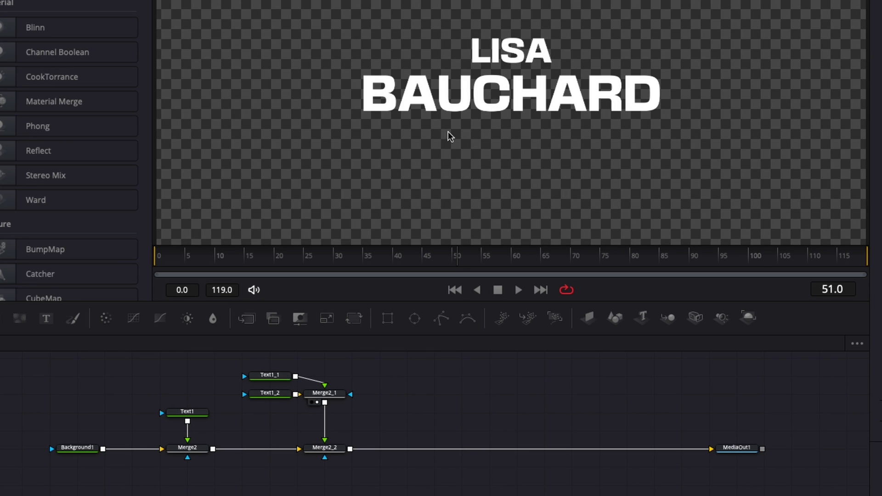
- Insert a Transform node after Merge2_1, scale it to 0.932, and view the MediaOut1 output
{"action": "left_click", "coordinate": [333, 397]}
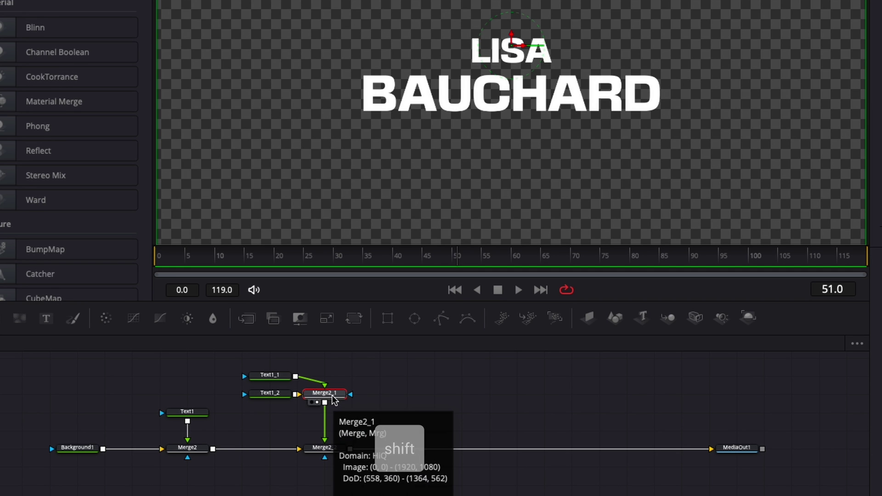
{"action": "key", "text": "shift+space"}
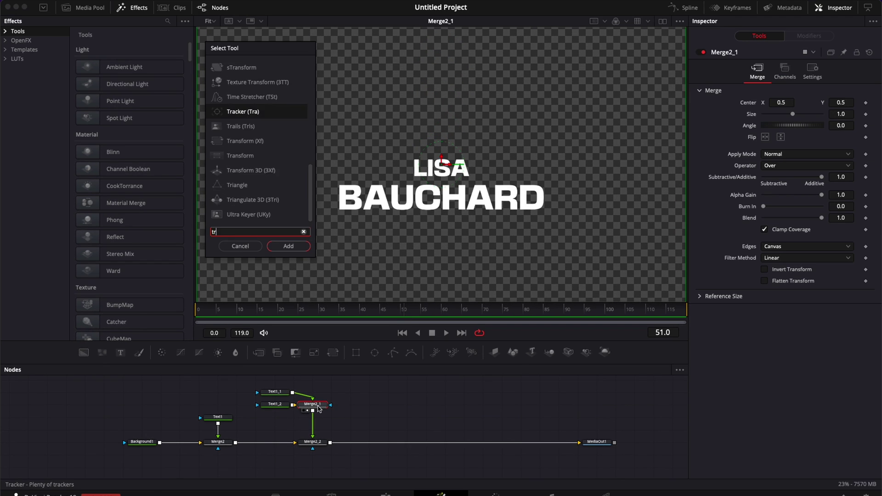
{"action": "key", "text": "BackSpace"}
{"action": "key", "text": "BackSpace"}
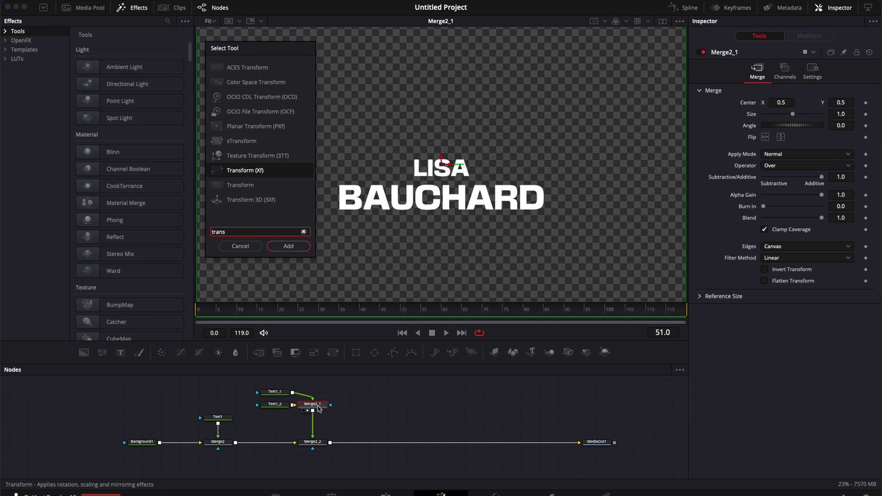
{"action": "type", "text": "s"}
{"action": "key", "text": "Return"}
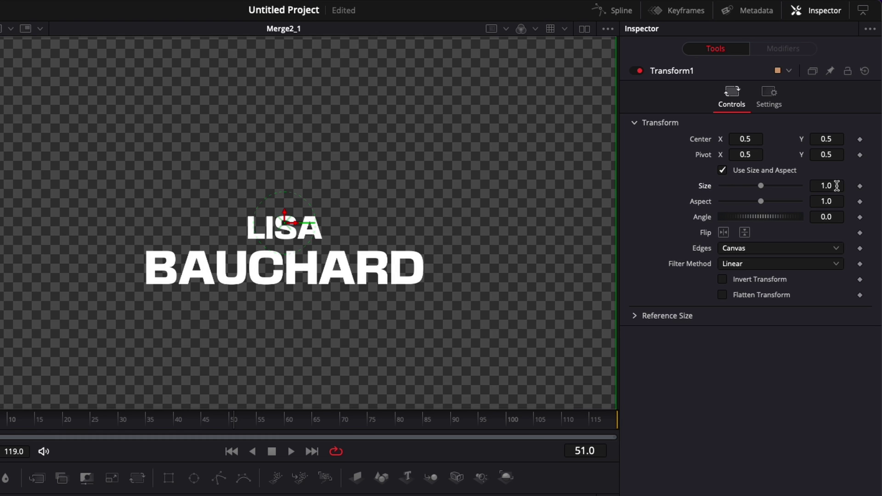
{"action": "left_click_drag", "start_coordinate": [837, 186], "coordinate": [809, 185]}
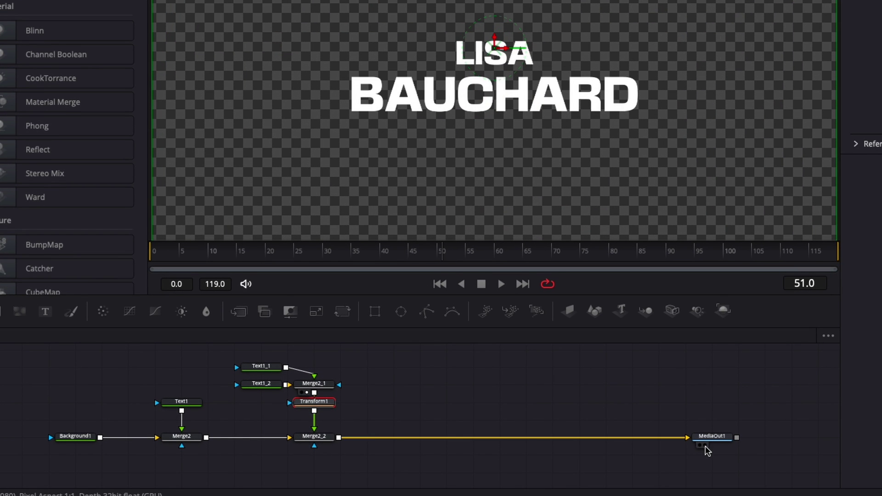
{"action": "left_click", "coordinate": [705, 446]}
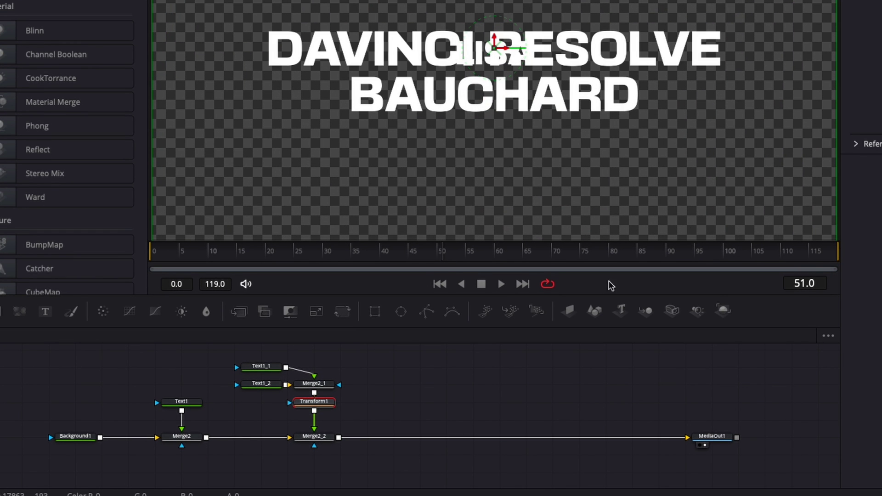
- Set Transform1's size to 0.4 and raise the name to Center Y 0.857 above the title
{"action": "left_click", "coordinate": [318, 404]}
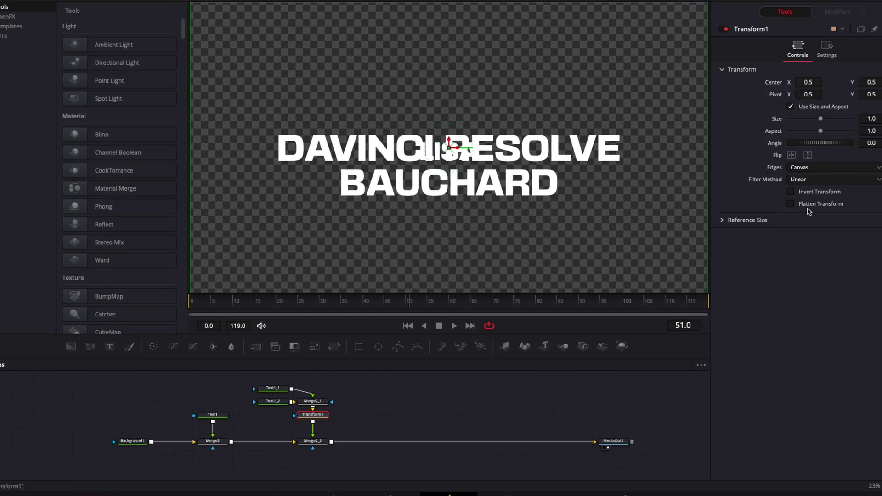
{"action": "left_click_drag", "start_coordinate": [827, 161], "coordinate": [836, 189]}
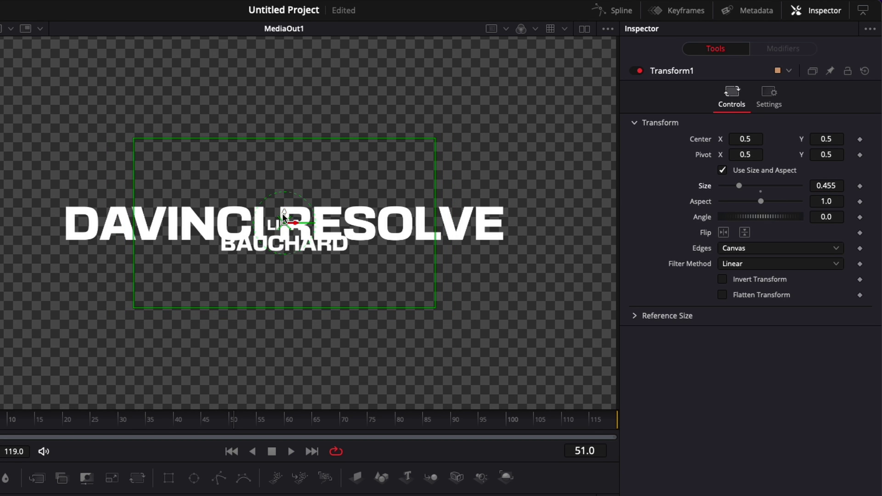
{"action": "left_click_drag", "start_coordinate": [282, 210], "coordinate": [282, 79]}
{"action": "scroll", "coordinate": [835, 187], "scroll_direction": "down", "scroll_amount": 5}
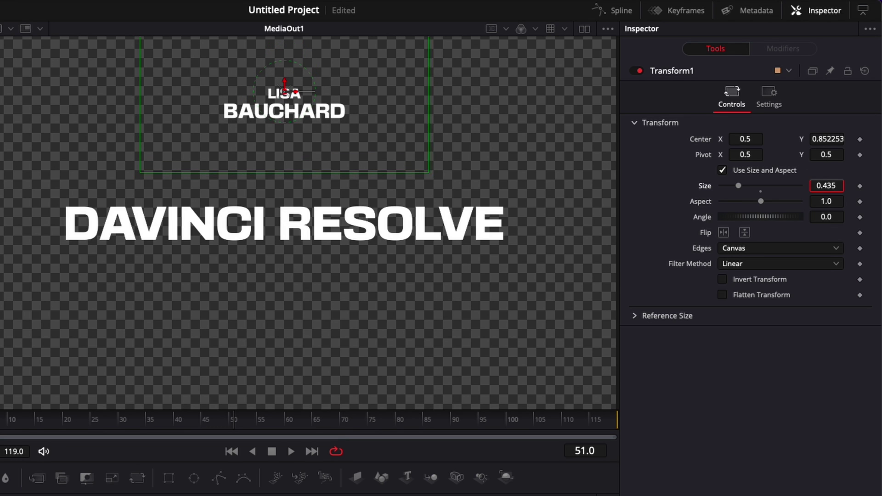
{"action": "left_click", "coordinate": [835, 186]}
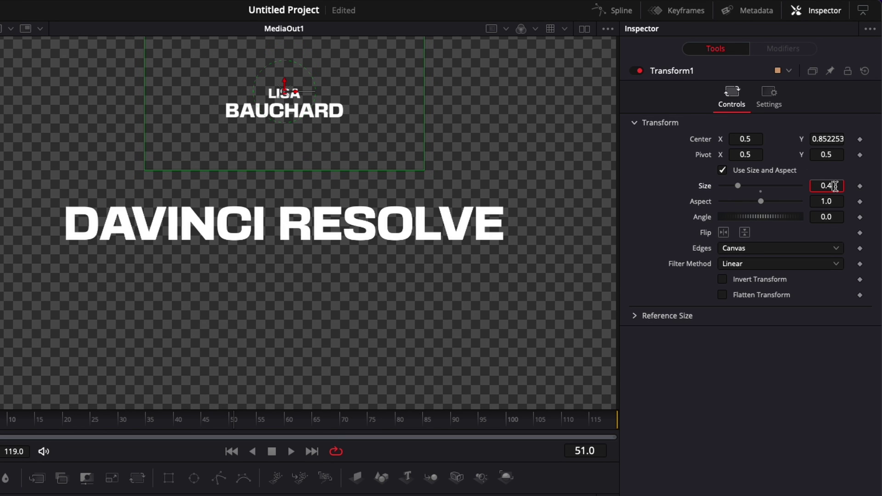
{"action": "key", "text": "Tab"}
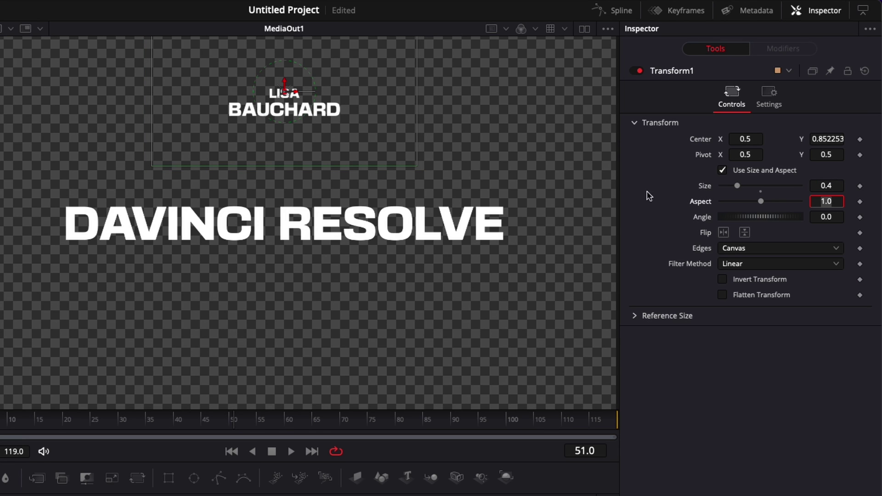
{"action": "left_click_drag", "start_coordinate": [283, 81], "coordinate": [284, 76]}
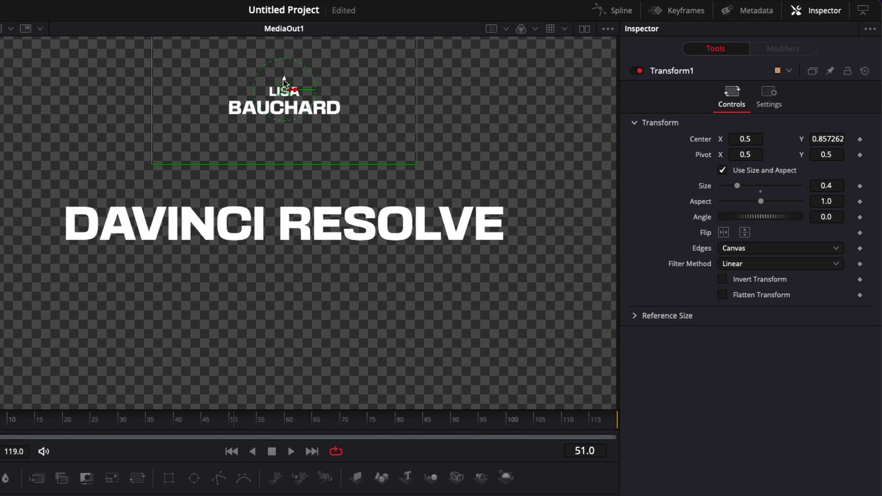
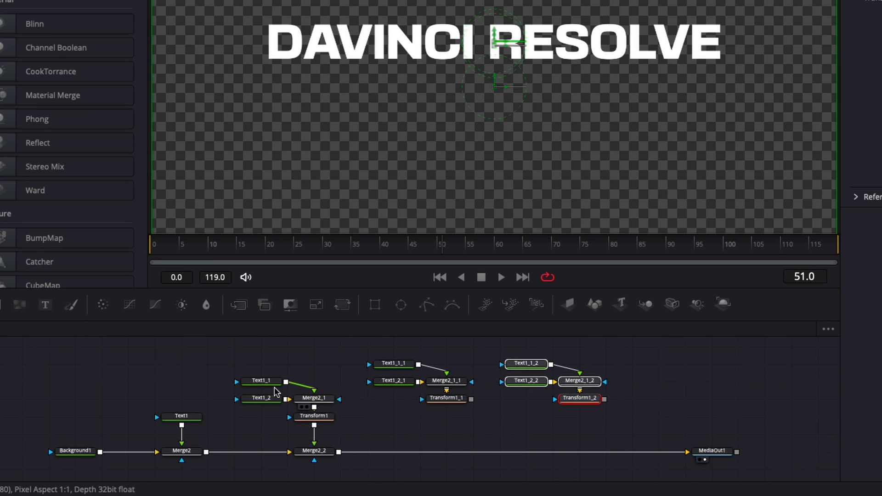
- Delete the Merge2_2 node so Merge2 feeds MediaOut1 directly
{"action": "left_click_drag", "start_coordinate": [214, 348], "coordinate": [322, 397]}
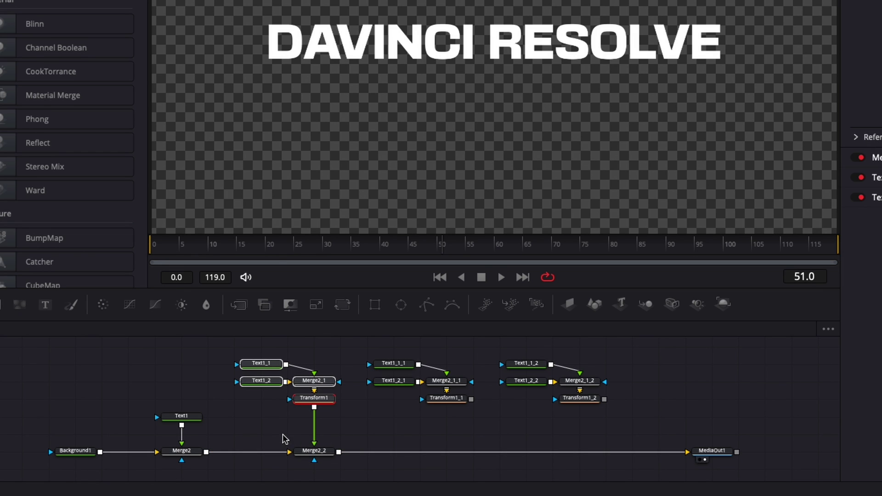
{"action": "left_click_drag", "start_coordinate": [285, 437], "coordinate": [367, 476]}
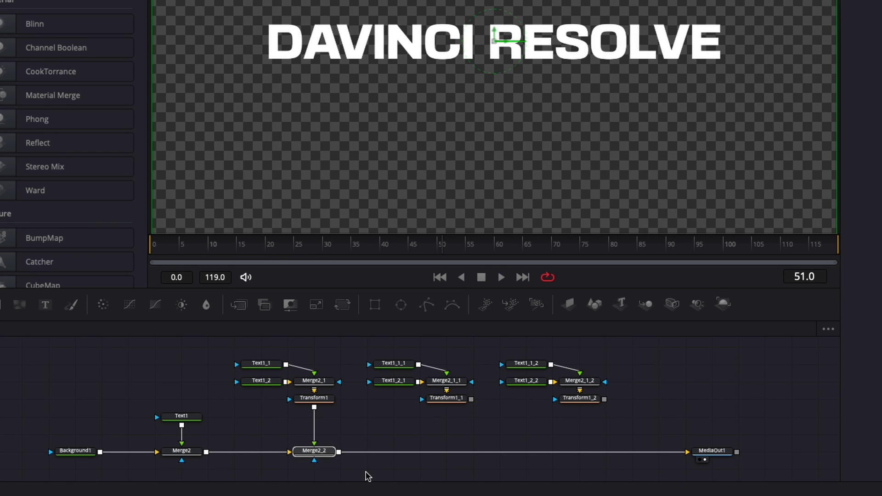
{"action": "key", "text": "Delete"}
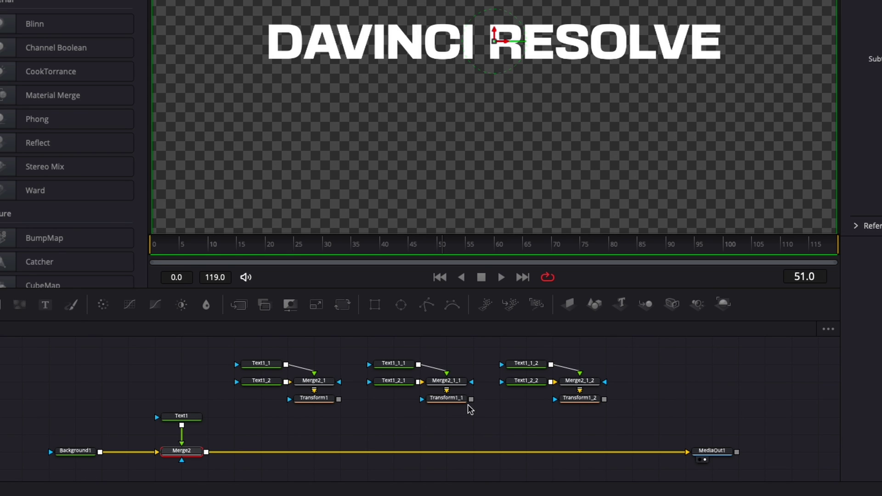
- Chain the three credit Transforms through new Merge2_2, Merge2_3 and Merge2_4 into the title chain
{"action": "left_click_drag", "start_coordinate": [471, 400], "coordinate": [338, 400]}
{"action": "left_click_drag", "start_coordinate": [496, 403], "coordinate": [418, 422]}
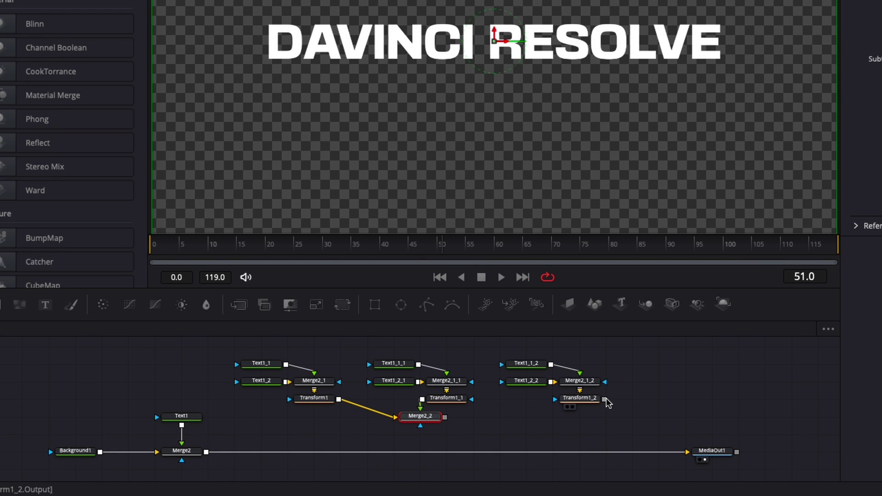
{"action": "left_click_drag", "start_coordinate": [605, 399], "coordinate": [445, 419]}
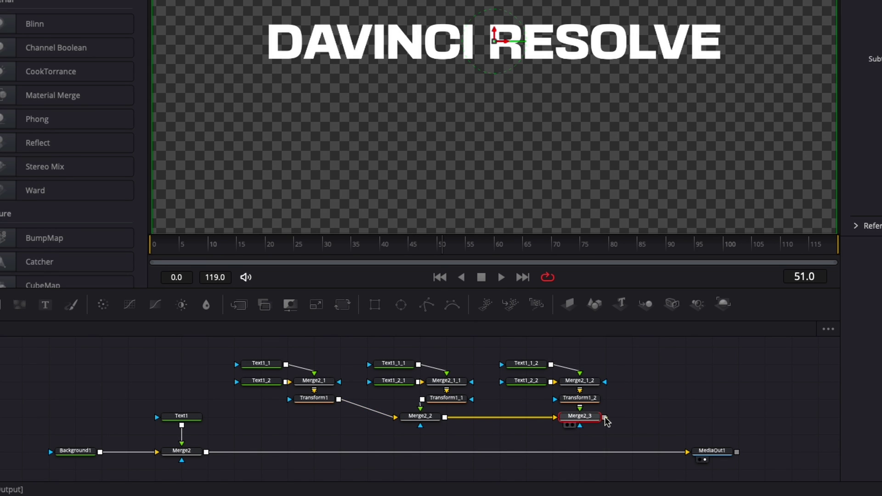
{"action": "left_click_drag", "start_coordinate": [605, 418], "coordinate": [205, 454]}
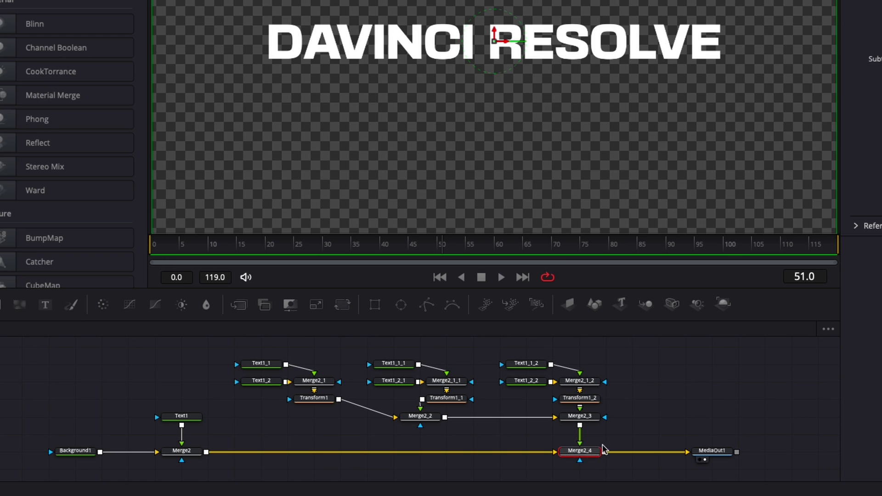
{"action": "scroll", "coordinate": [506, 450], "scroll_direction": "up", "scroll_amount": 2}
{"action": "scroll", "coordinate": [505, 450], "scroll_direction": "right", "scroll_amount": 2}
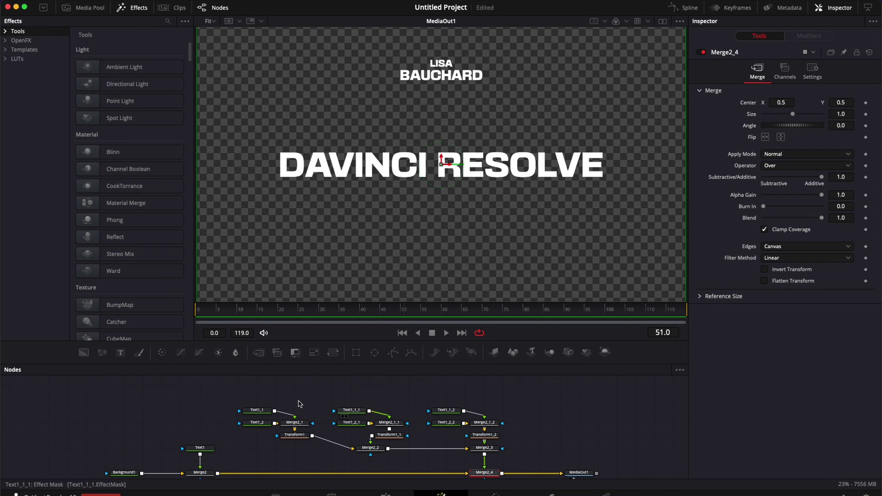
- Move the credit node groups up in the graph and select Transform1_1 in the Inspector
{"action": "left_click_drag", "start_coordinate": [245, 394], "coordinate": [484, 426]}
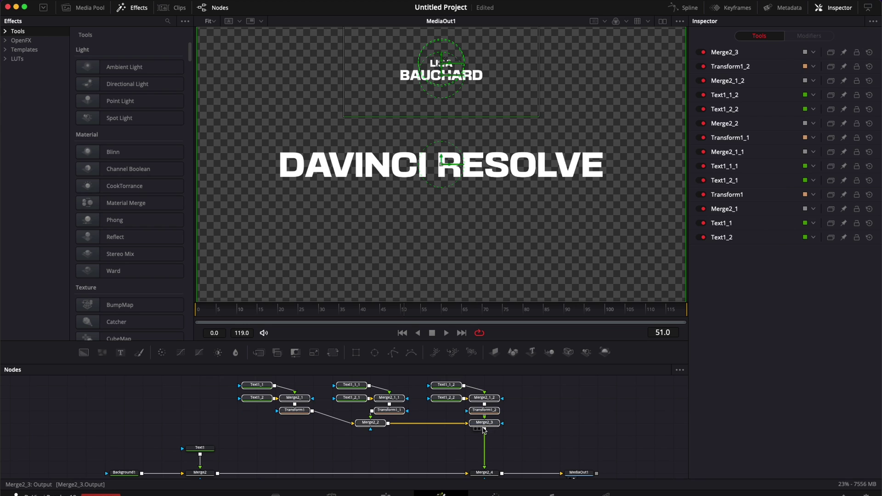
{"action": "left_click", "coordinate": [532, 453]}
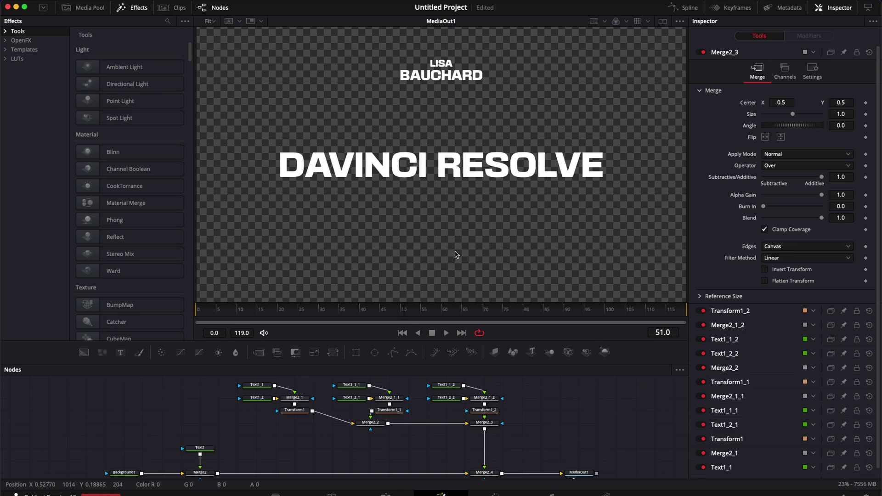
{"action": "scroll", "coordinate": [321, 433], "scroll_direction": "down", "scroll_amount": 1}
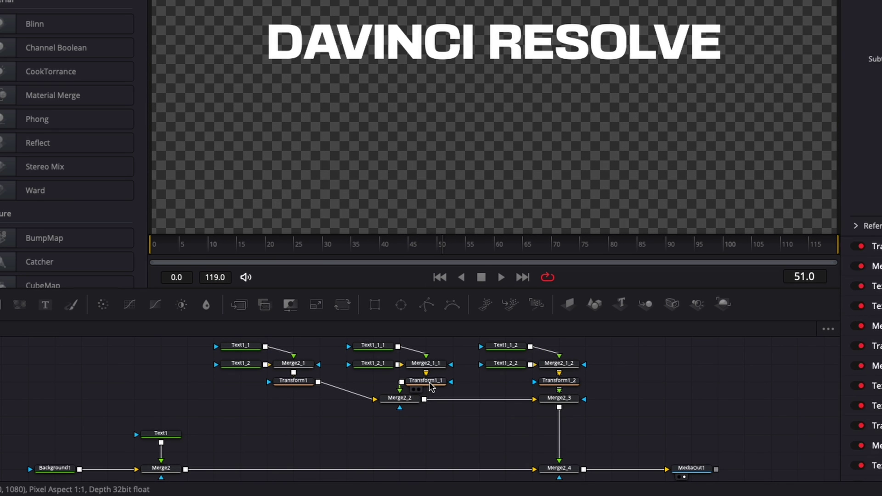
{"action": "left_click", "coordinate": [429, 383]}
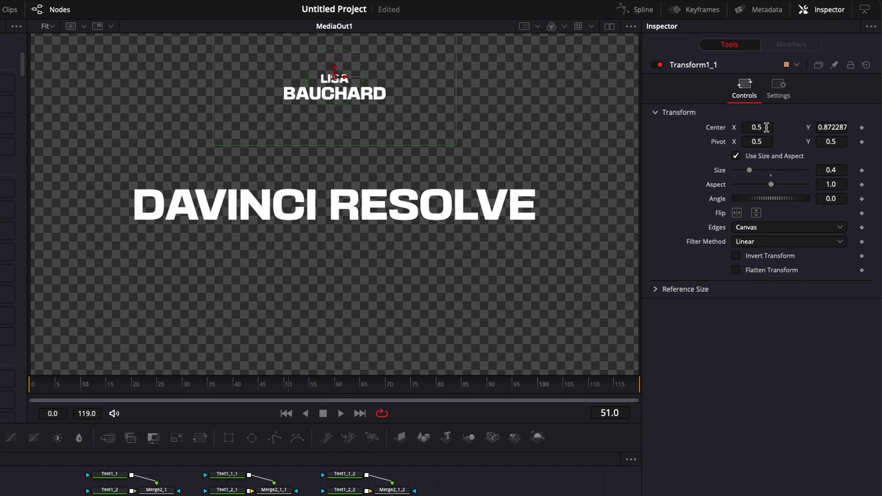
- Set Transform1_1's Center X to about 0.1 and Transform1_2's Center X to 0.75
{"action": "left_click", "coordinate": [766, 128]}
{"action": "type", "text": "0.1"}
{"action": "key", "text": "Tab"}
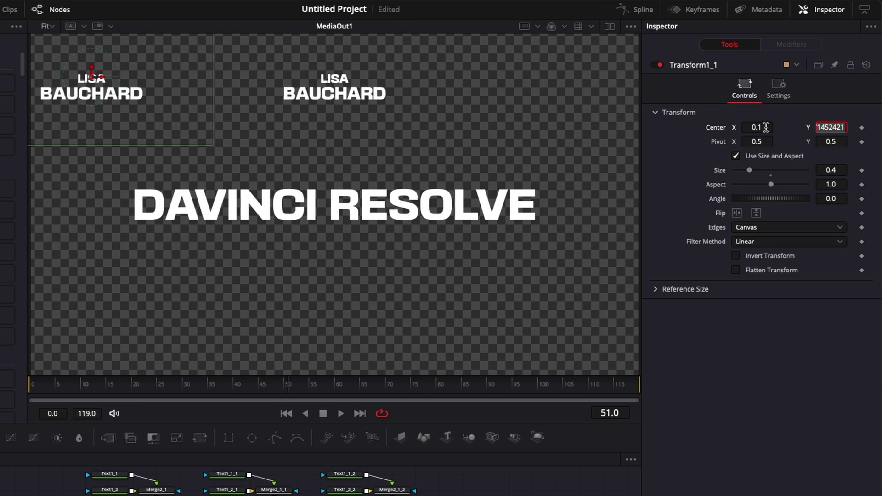
{"action": "left_click", "coordinate": [765, 127]}
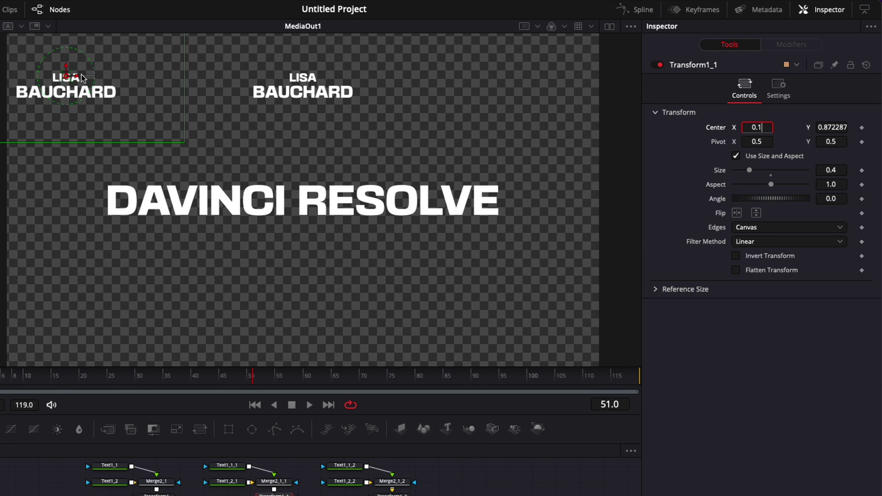
{"action": "left_click_drag", "start_coordinate": [91, 76], "coordinate": [158, 79]}
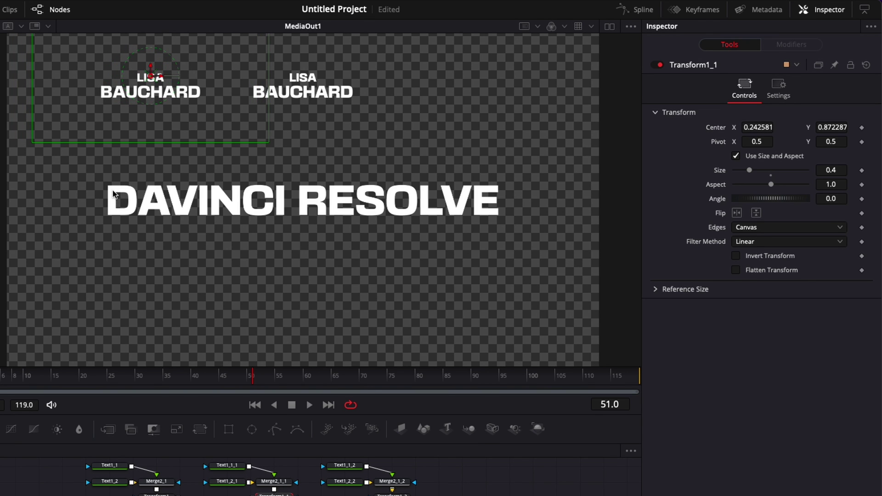
{"action": "left_click", "coordinate": [769, 127]}
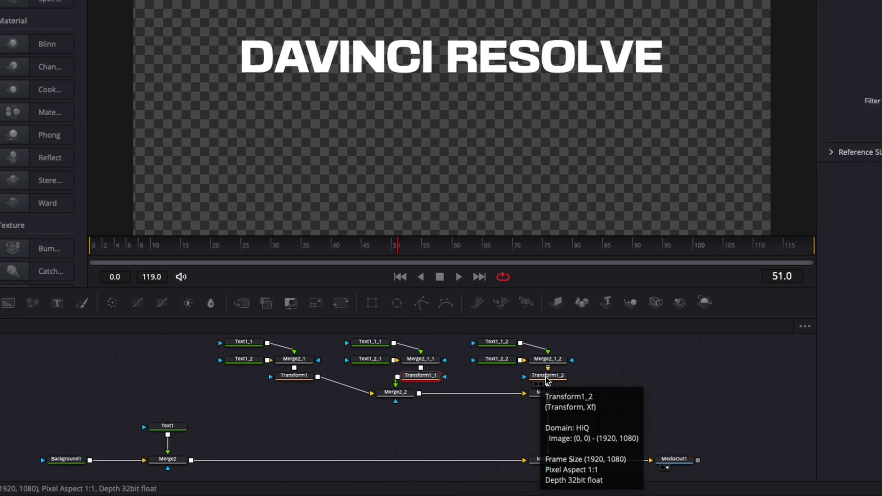
{"action": "left_click", "coordinate": [391, 495]}
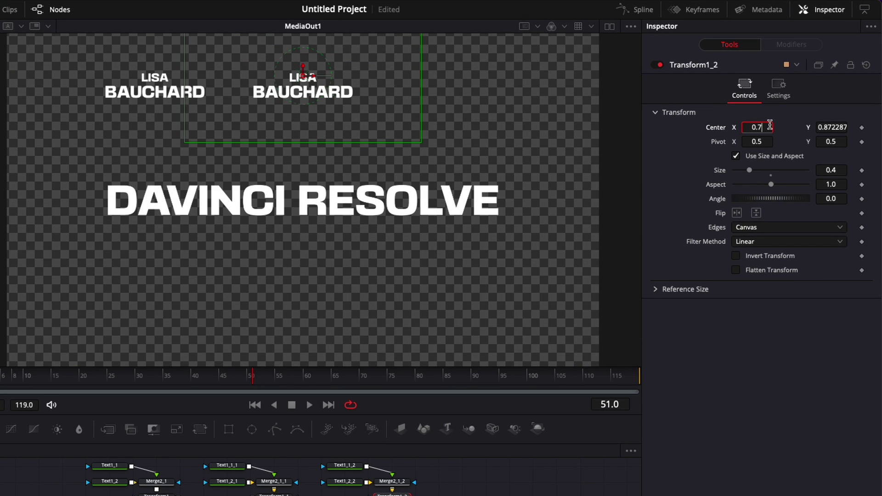
{"action": "key", "text": "Tab"}
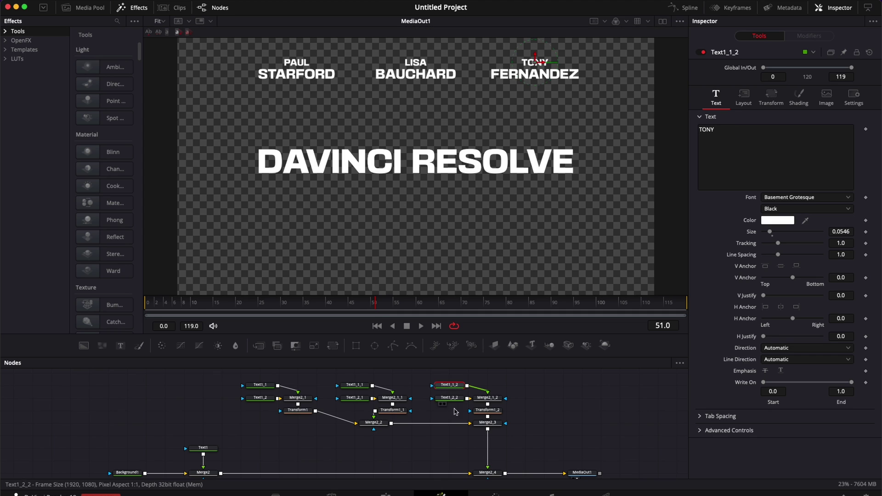
- Show the third credit's surname text layer and move MediaOut1 further right in the graph
{"action": "left_click", "coordinate": [454, 398]}
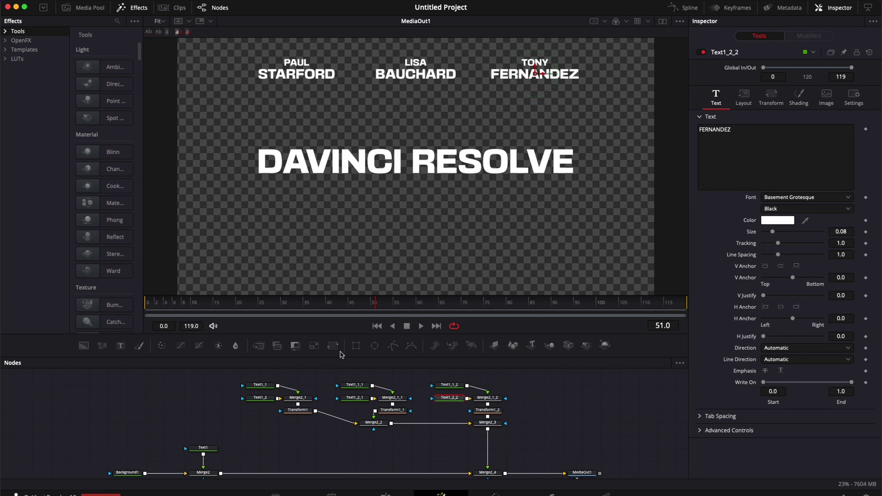
{"action": "scroll", "coordinate": [320, 405], "scroll_direction": "right", "scroll_amount": 3}
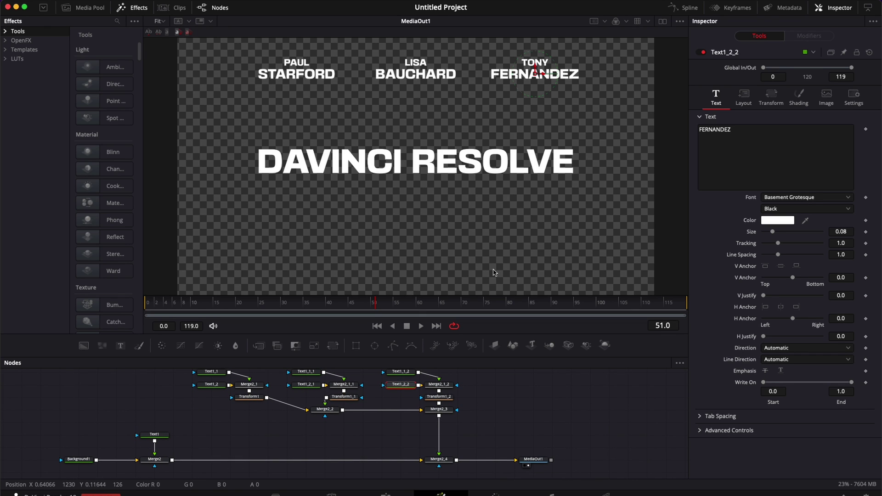
{"action": "left_click_drag", "start_coordinate": [533, 459], "coordinate": [609, 466]}
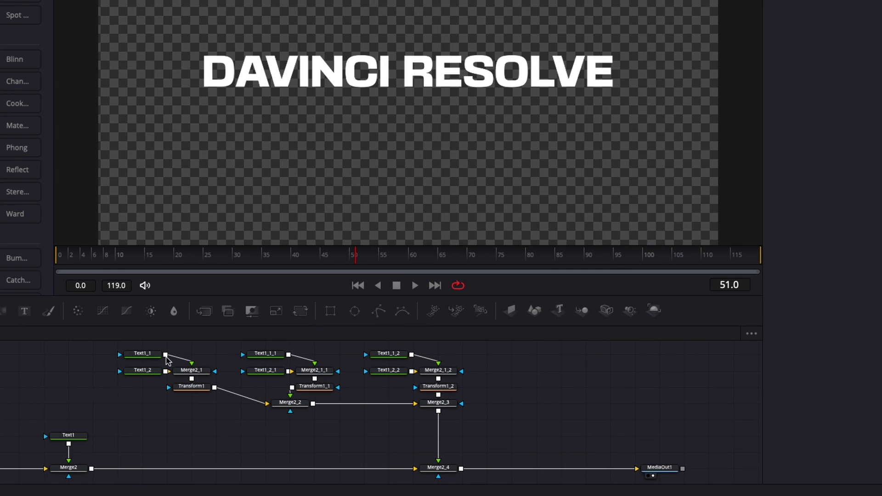
- Copy and paste a fourth credit group, connecting Transform1_3 into the composite before MediaOut1
{"action": "left_click_drag", "start_coordinate": [181, 380], "coordinate": [199, 397]}
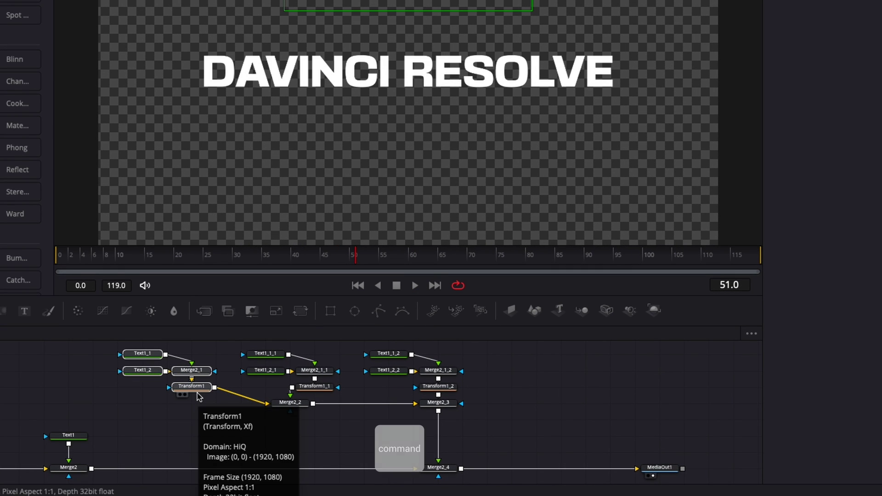
{"action": "left_click", "coordinate": [593, 463]}
{"action": "key", "text": "super+c"}
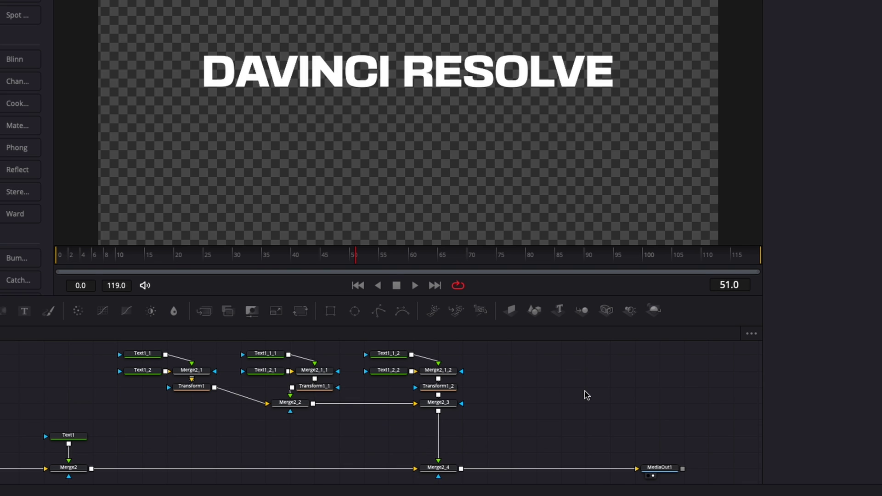
{"action": "key", "text": "super+v"}
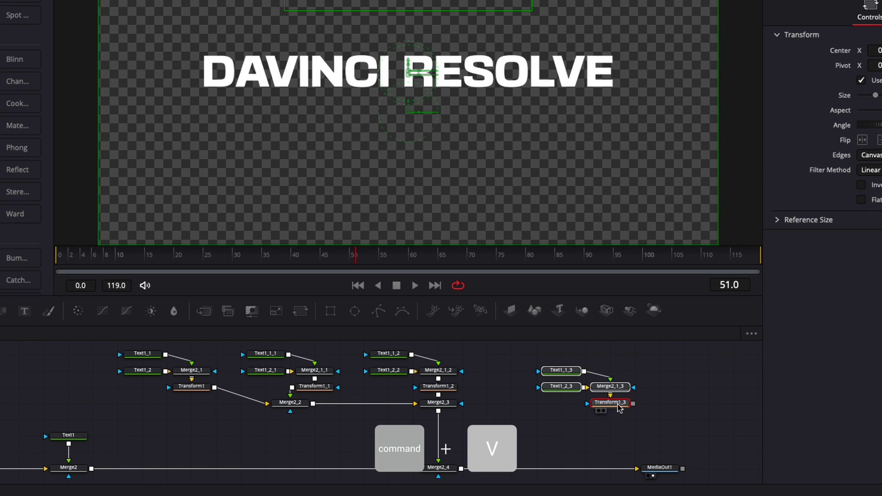
{"action": "left_click_drag", "start_coordinate": [633, 403], "coordinate": [462, 470]}
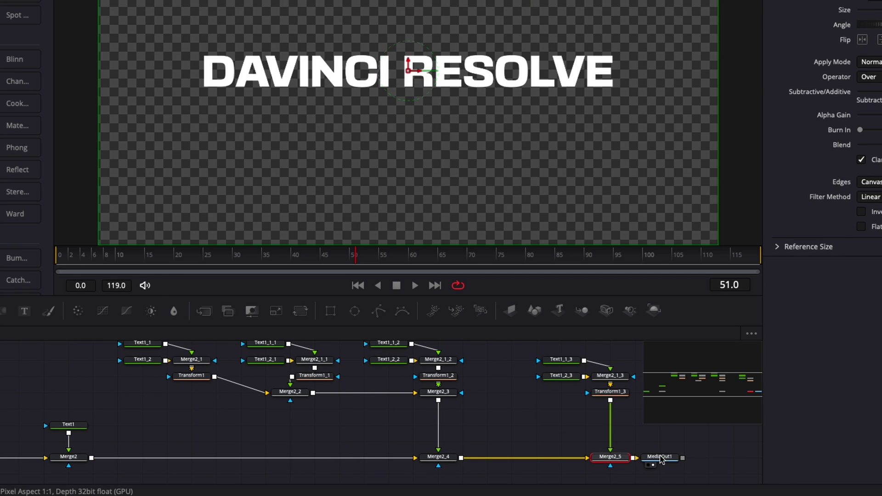
{"action": "left_click_drag", "start_coordinate": [659, 457], "coordinate": [709, 457]}
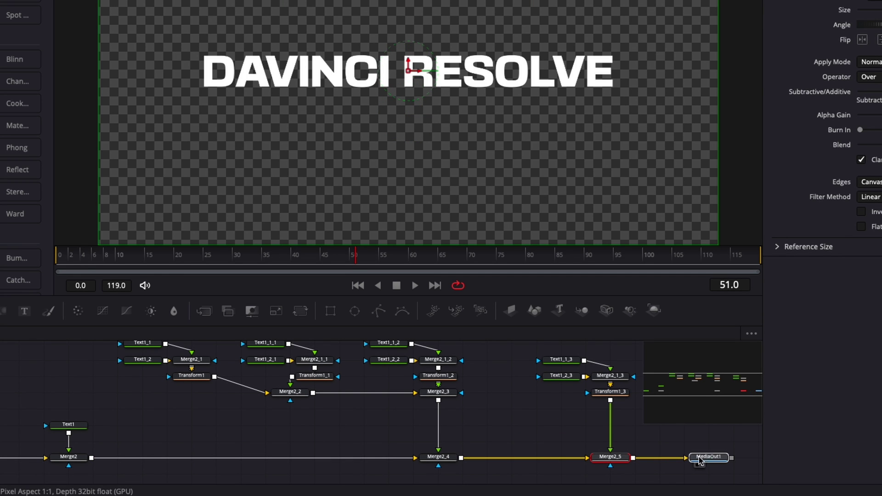
- Move Transform1_3's credit below the title and scale it to Size 0.541
{"action": "left_click", "coordinate": [610, 391]}
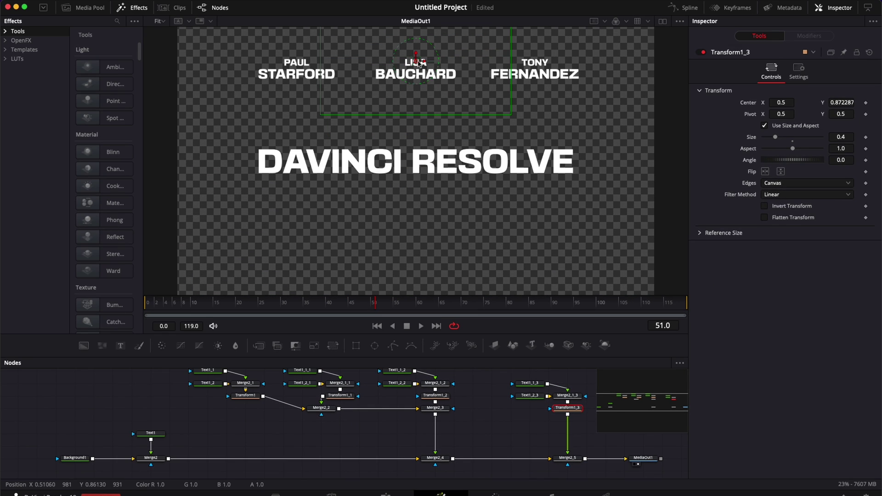
{"action": "left_click_drag", "start_coordinate": [430, 68], "coordinate": [430, 236]}
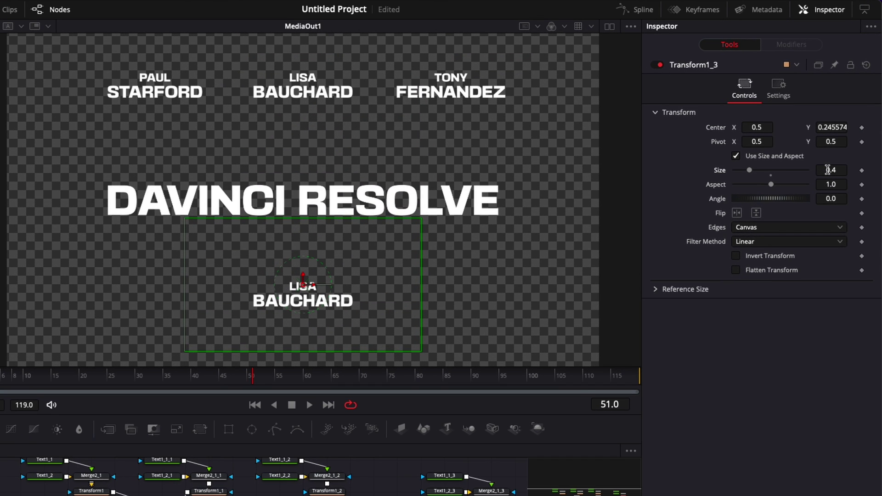
{"action": "left_click_drag", "start_coordinate": [828, 170], "coordinate": [844, 170]}
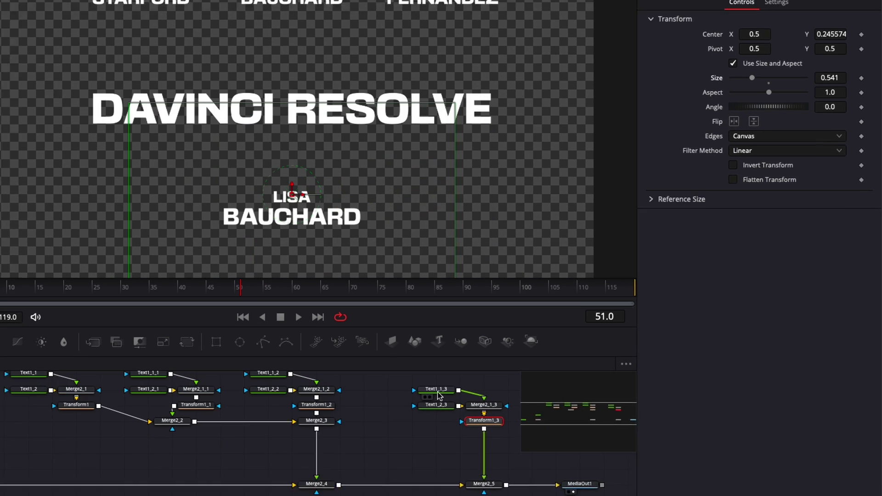
- Change Text1_1_3's text to DIRECTOR
{"action": "left_click", "coordinate": [439, 395]}
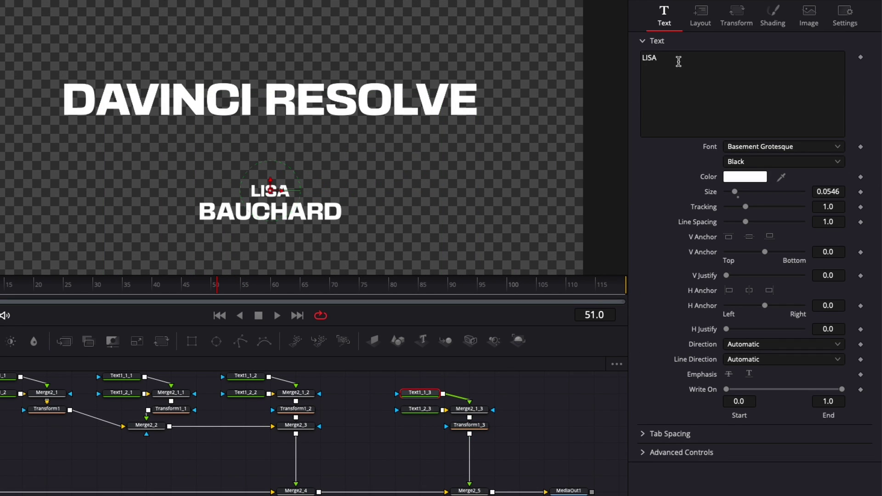
{"action": "left_click", "coordinate": [677, 59]}
{"action": "key", "text": "ctrl+a"}
{"action": "key", "text": "BackSpace"}
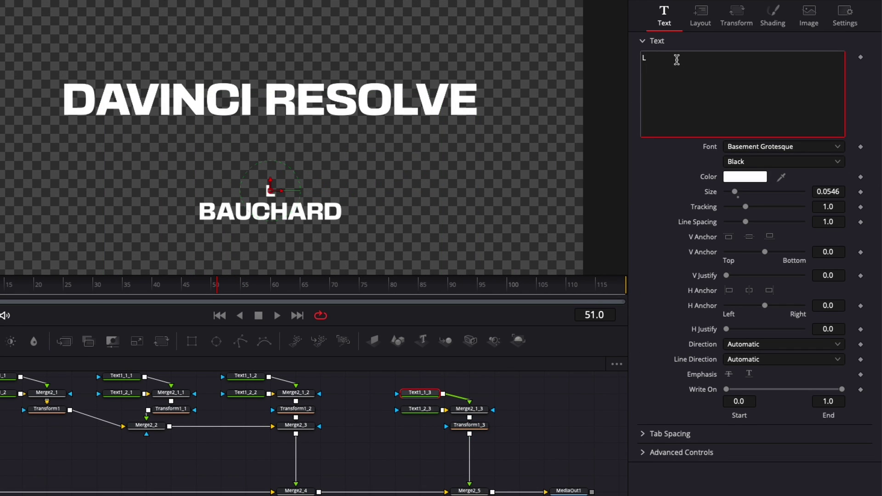
{"action": "type", "text": "DIRECTOR"}
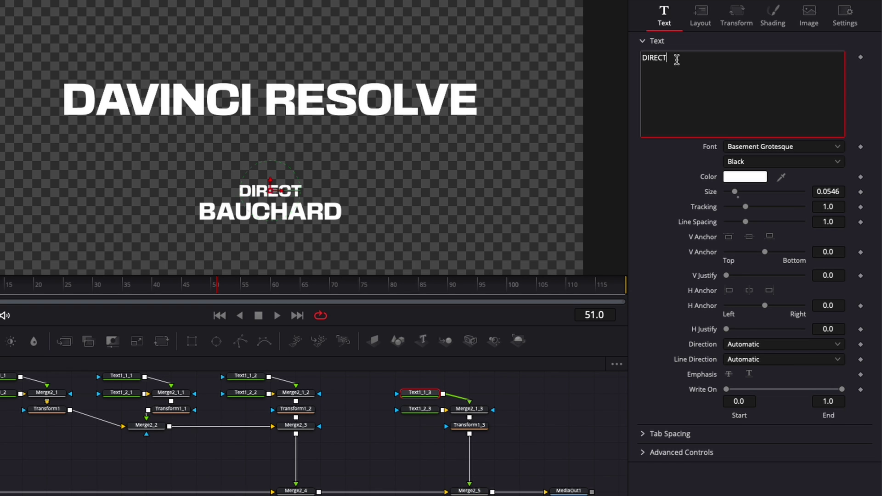
- Replace Text1_2_3's name with the director's full name and nudge Transform1_3 lower
{"action": "left_click", "coordinate": [420, 409]}
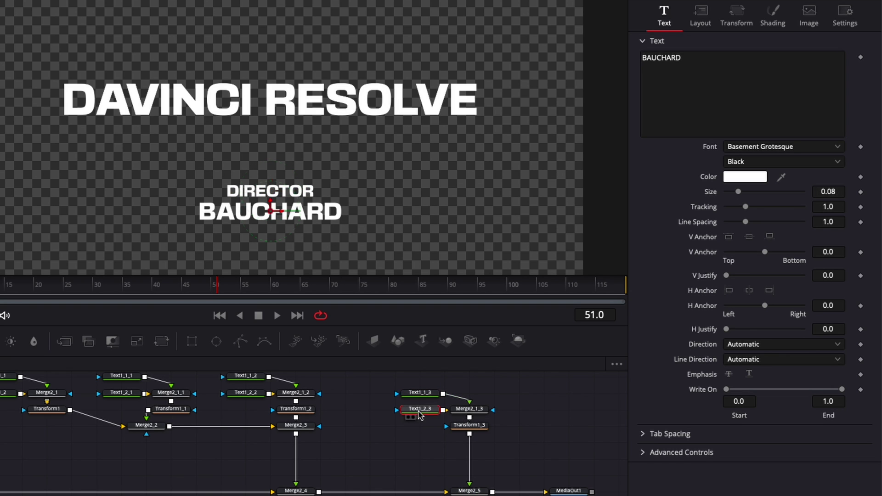
{"action": "left_click", "coordinate": [696, 60]}
{"action": "left_click_drag", "start_coordinate": [696, 60], "coordinate": [636, 59]}
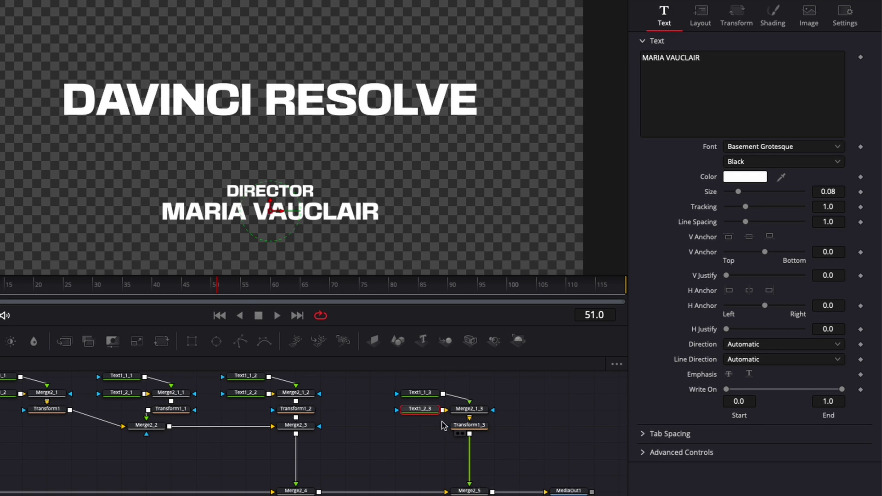
{"action": "left_click", "coordinate": [465, 425]}
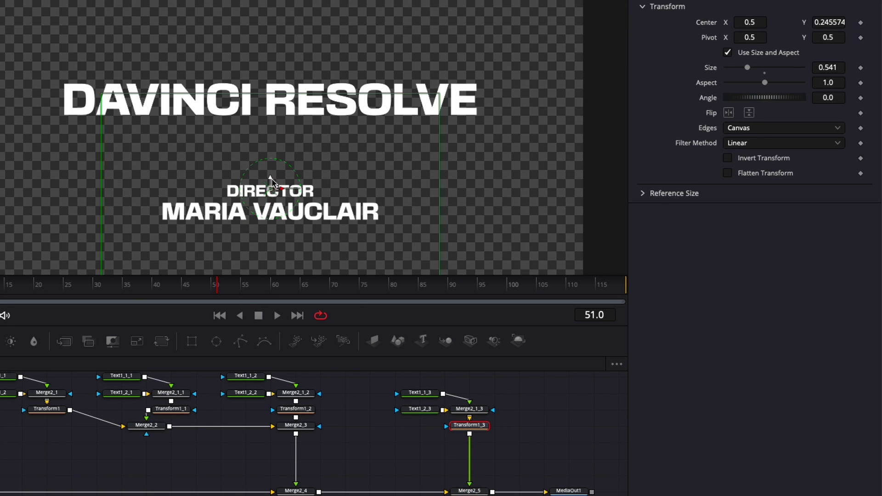
{"action": "left_click_drag", "start_coordinate": [271, 180], "coordinate": [271, 194]}
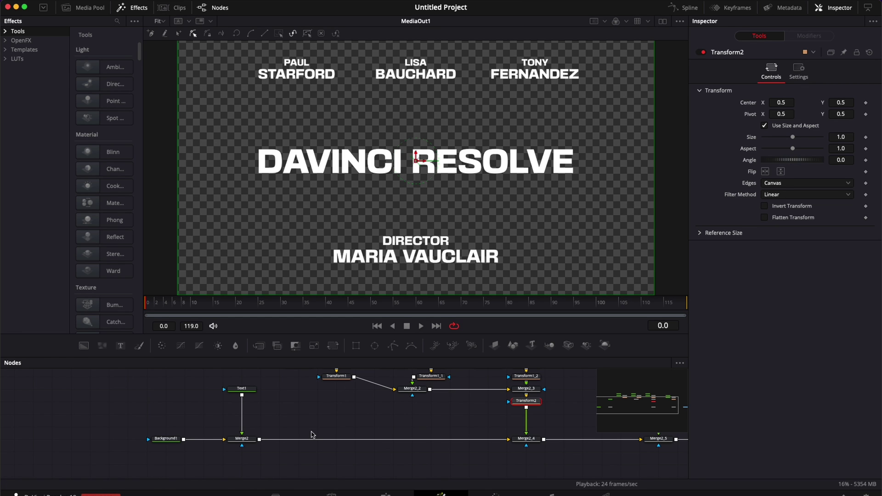
- Show the Spline editor and switch the Inspector to half height
{"action": "left_click", "coordinate": [683, 8]}
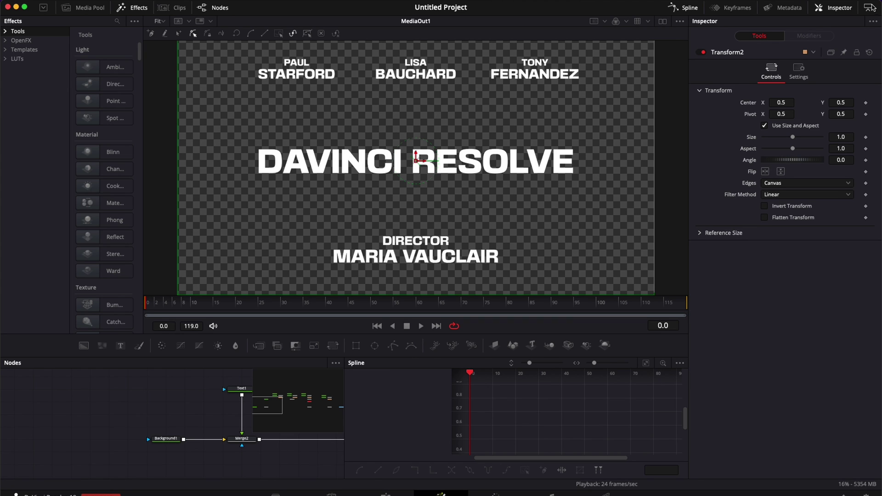
{"action": "left_click", "coordinate": [868, 8]}
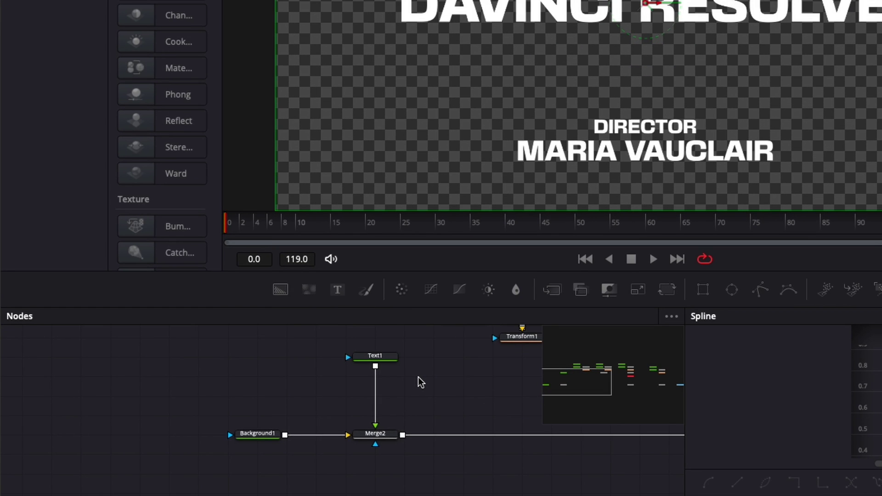
{"action": "scroll", "coordinate": [269, 404], "scroll_direction": "right", "scroll_amount": 5}
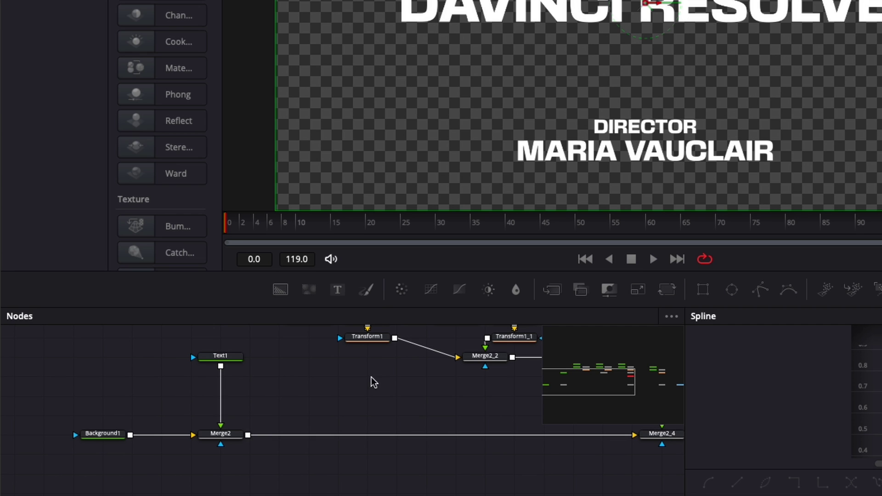
- Keyframe Text1's opacity from 0 at frame 0 to 1.0 at frame 15, then preview
{"action": "left_click", "coordinate": [221, 361]}
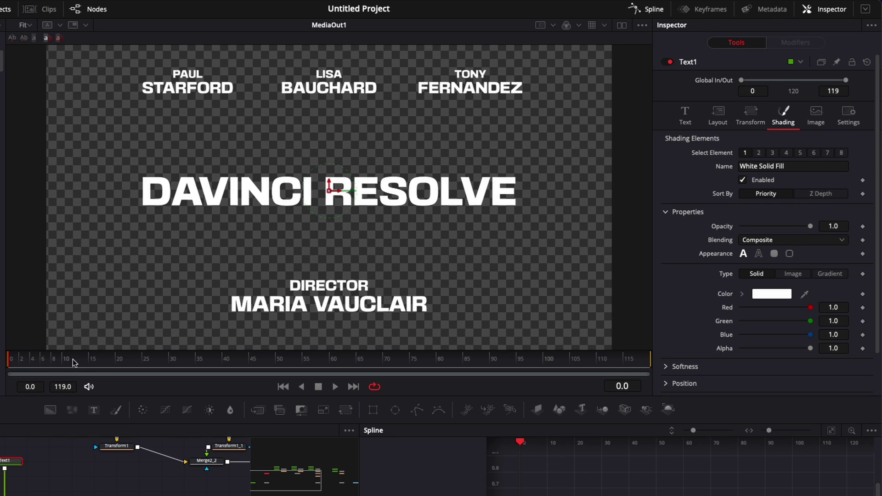
{"action": "left_click_drag", "start_coordinate": [73, 363], "coordinate": [92, 363]}
{"action": "left_click", "coordinate": [863, 228]}
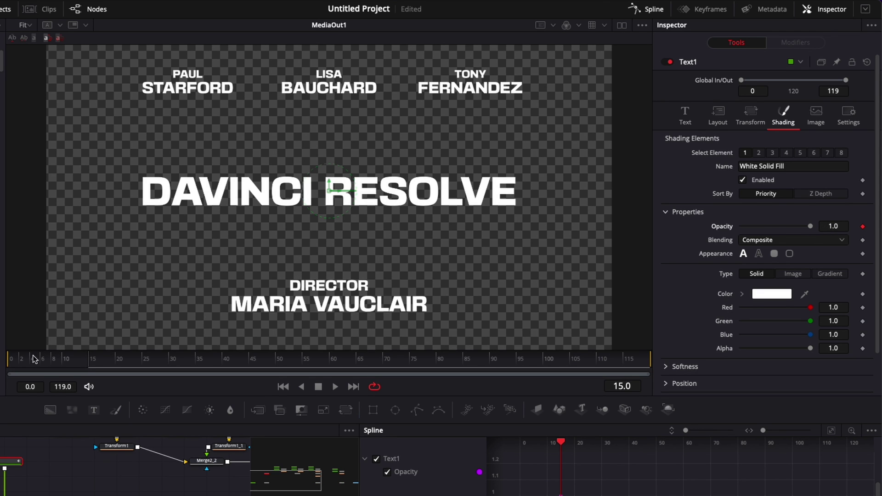
{"action": "left_click_drag", "start_coordinate": [33, 358], "coordinate": [9, 359]}
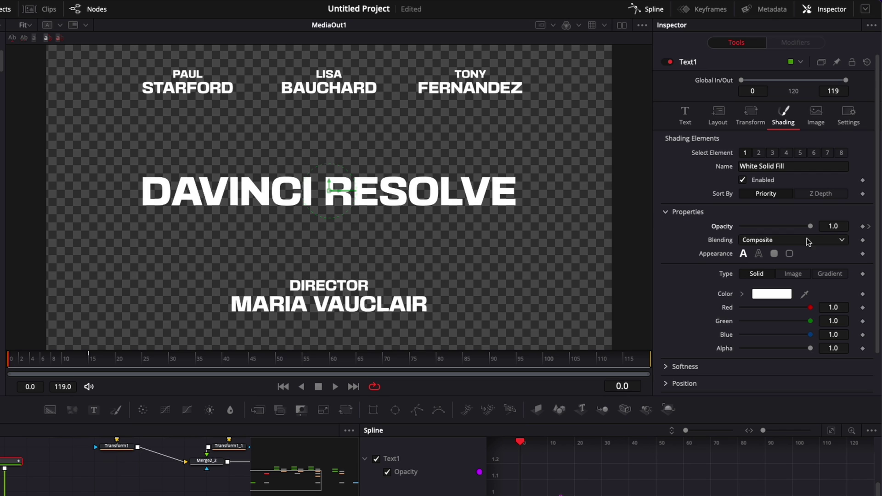
{"action": "left_click_drag", "start_coordinate": [811, 228], "coordinate": [713, 229]}
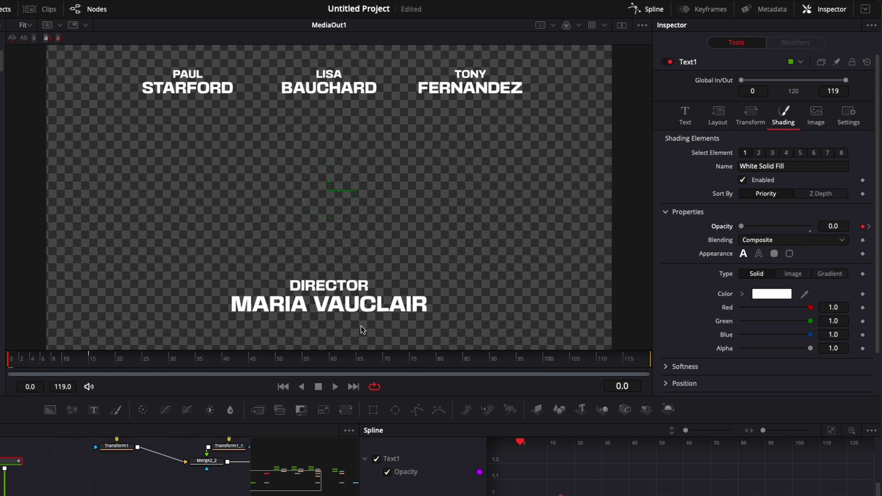
{"action": "key", "text": "space"}
{"action": "key", "text": "space"}
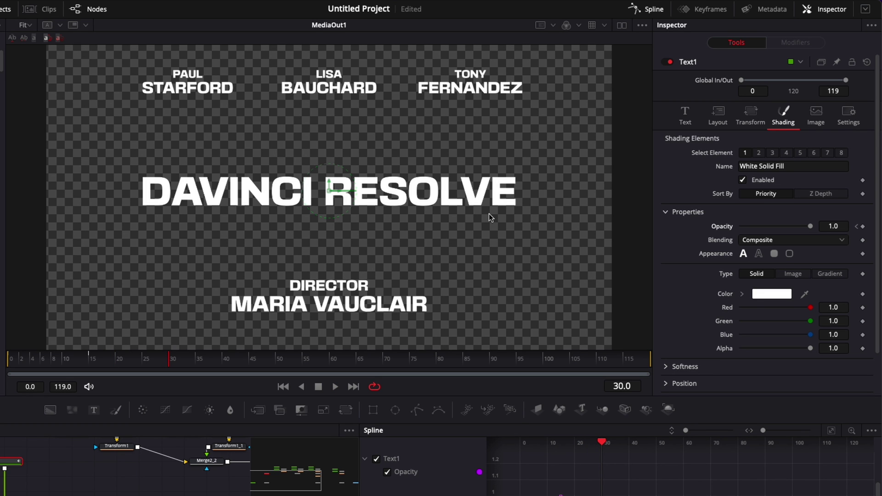
{"action": "left_click", "coordinate": [62, 362]}
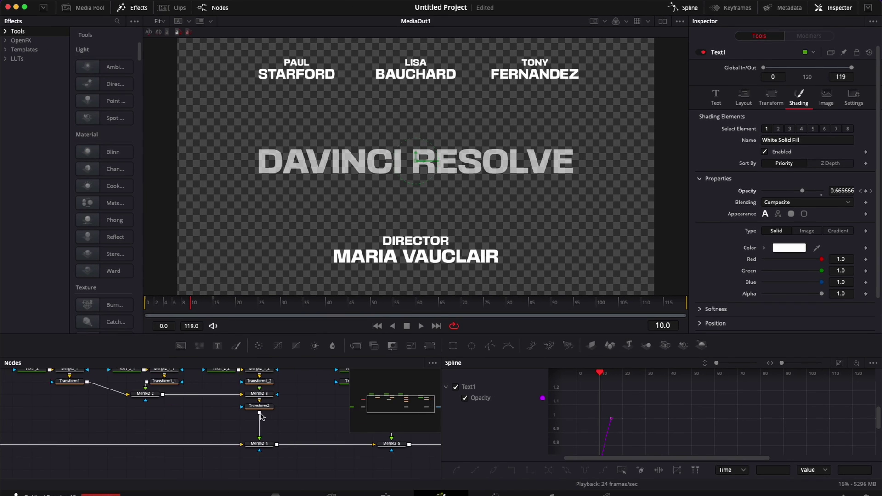
- Add a Rectangle mask node and connect it as Merge2_4's mask
{"action": "scroll", "coordinate": [262, 417], "scroll_direction": "right", "scroll_amount": 5}
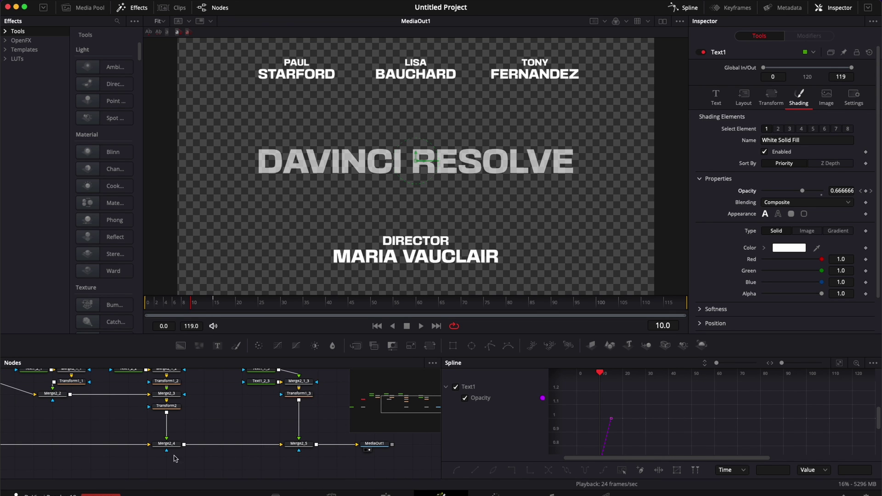
{"action": "scroll", "coordinate": [205, 410], "scroll_direction": "right", "scroll_amount": 2}
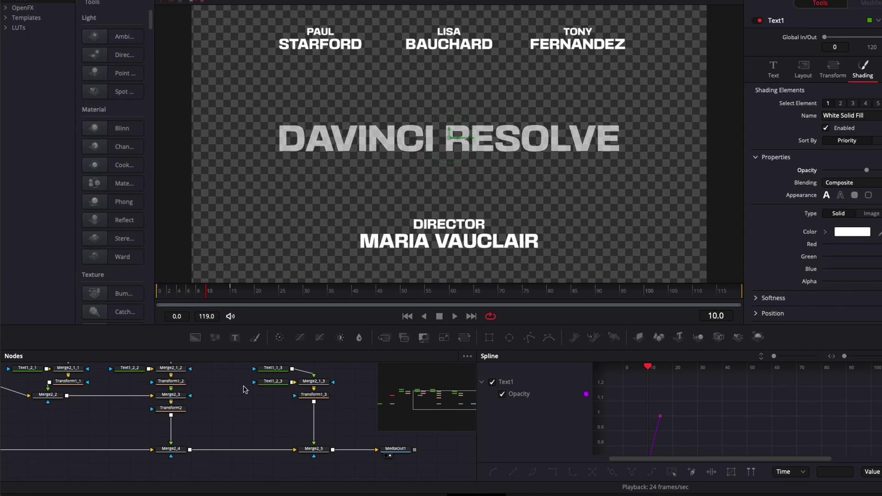
{"action": "scroll", "coordinate": [244, 390], "scroll_direction": "right", "scroll_amount": 2}
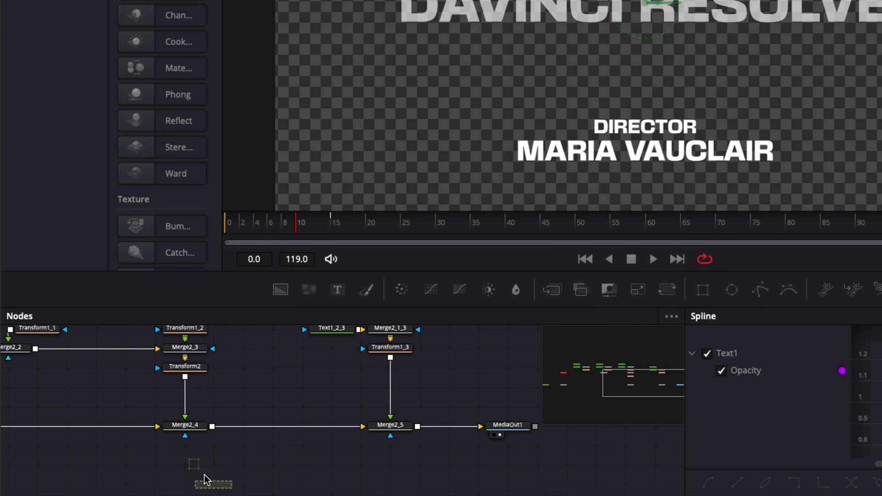
{"action": "left_click", "coordinate": [205, 467]}
{"action": "left_click_drag", "start_coordinate": [208, 465], "coordinate": [390, 438]}
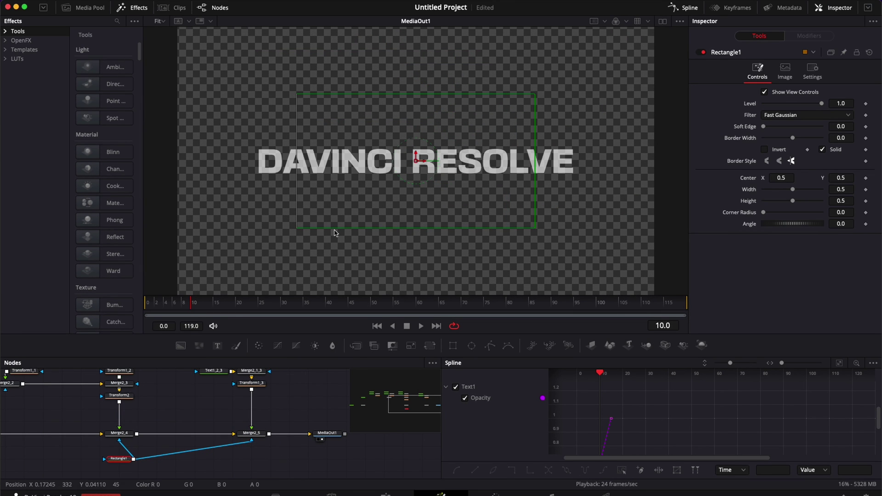
- Widen the rectangle past the frame, invert it, make it taller and nudge it up
{"action": "left_click_drag", "start_coordinate": [298, 193], "coordinate": [170, 205]}
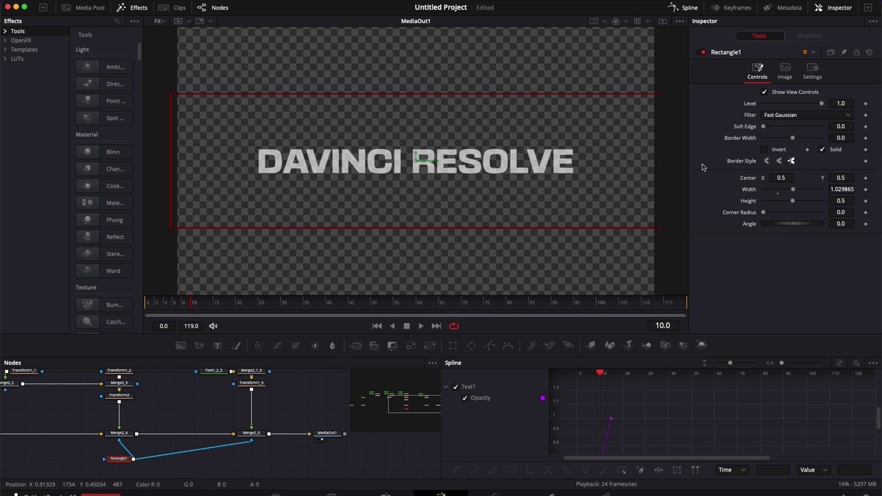
{"action": "left_click", "coordinate": [765, 150]}
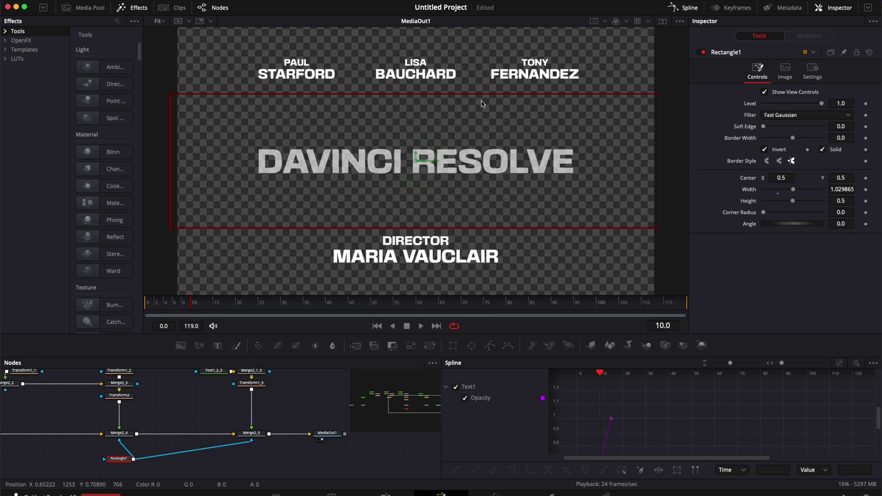
{"action": "left_click_drag", "start_coordinate": [450, 97], "coordinate": [452, 85]}
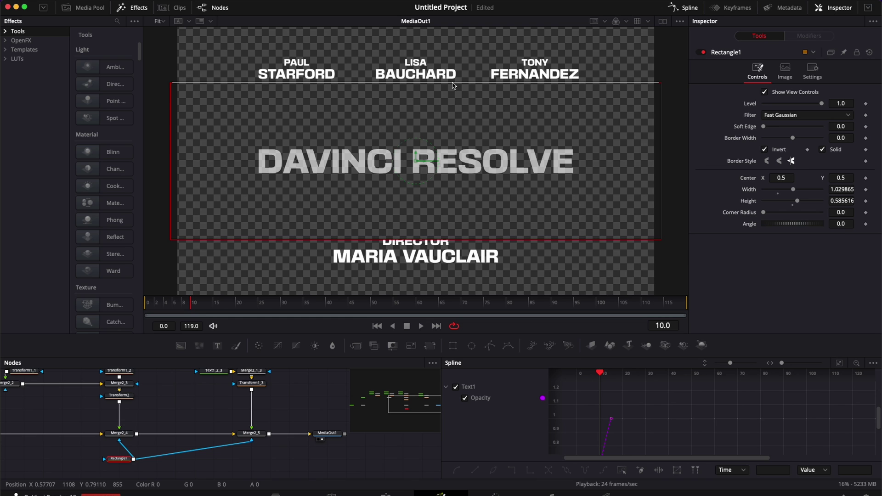
{"action": "left_click", "coordinate": [415, 149]}
{"action": "key", "text": "Up"}
{"action": "key", "text": "Up"}
{"action": "key", "text": "Up"}
{"action": "key", "text": "Up"}
{"action": "key", "text": "Up"}
{"action": "key", "text": "Up"}
{"action": "key", "text": "Up"}
{"action": "key", "text": "Up"}
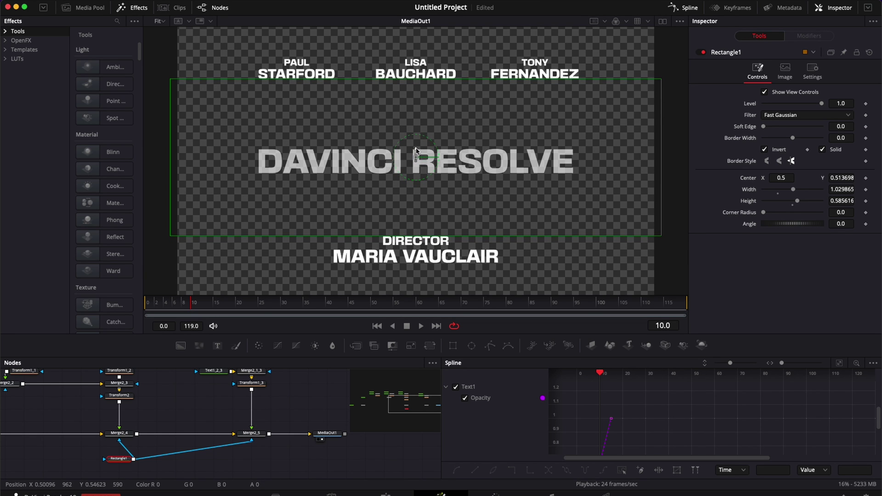
{"action": "left_click_drag", "start_coordinate": [423, 85], "coordinate": [423, 87]}
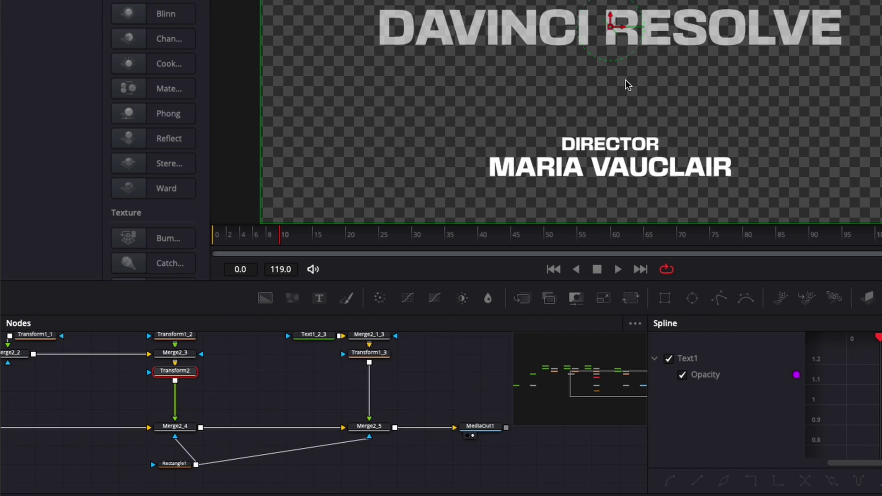
{"action": "left_click", "coordinate": [133, 397]}
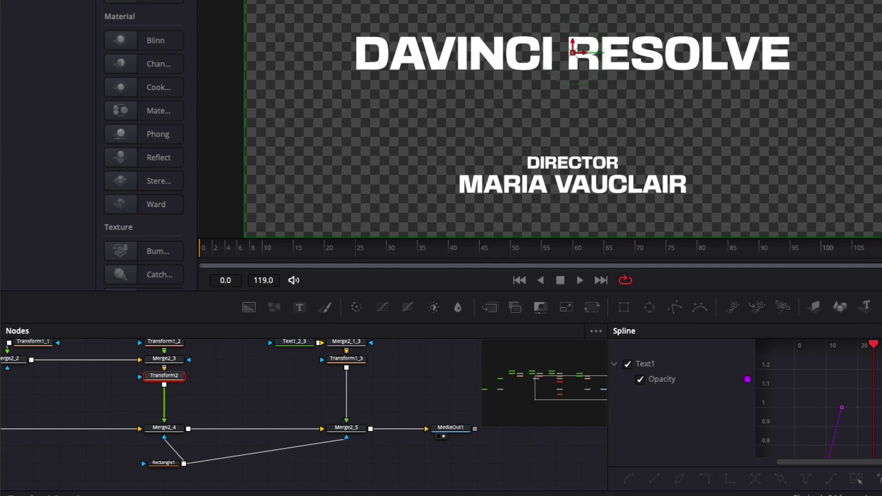
- Set Center keyframes on Transform2 and Transform1_3 at frame 25
{"action": "left_click", "coordinate": [863, 104]}
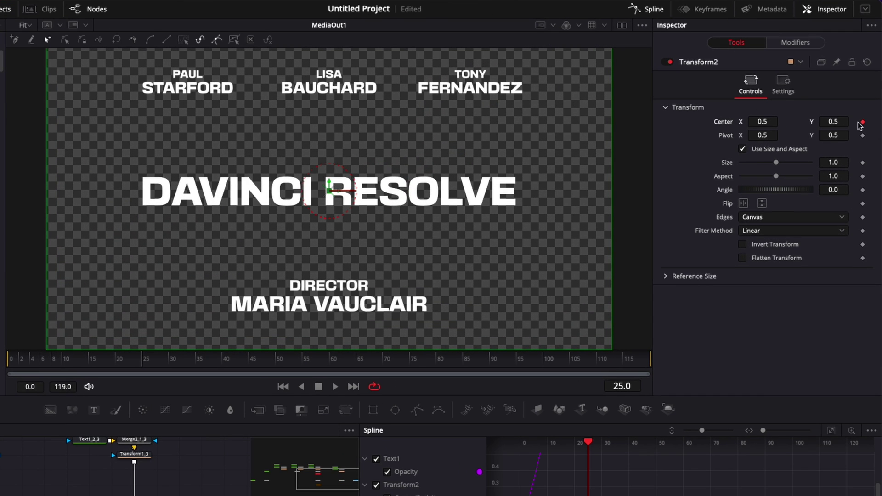
{"action": "left_click", "coordinate": [134, 456]}
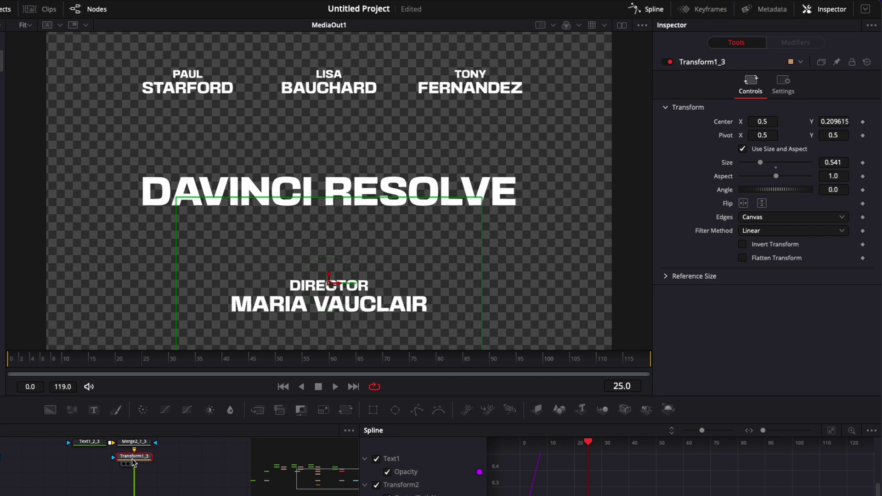
{"action": "left_click", "coordinate": [863, 122]}
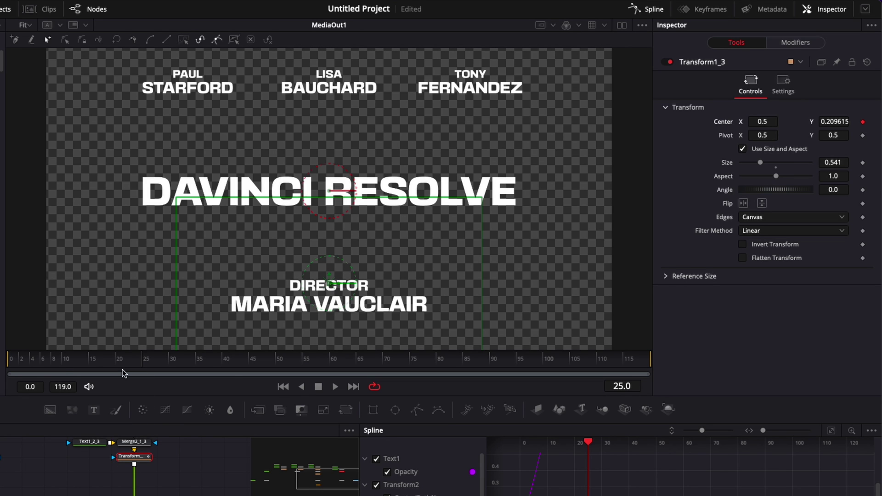
- At frame 10, move the director credit up and the top names down behind the title
{"action": "left_click", "coordinate": [65, 364]}
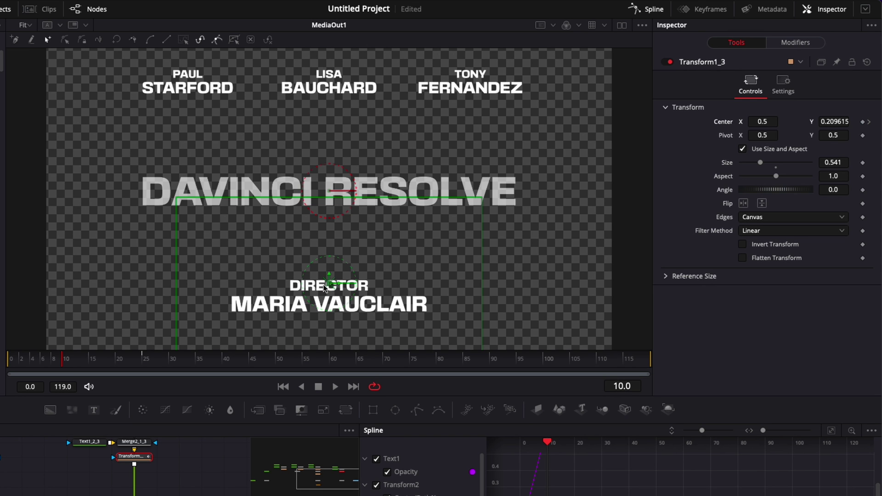
{"action": "left_click_drag", "start_coordinate": [327, 274], "coordinate": [328, 227]}
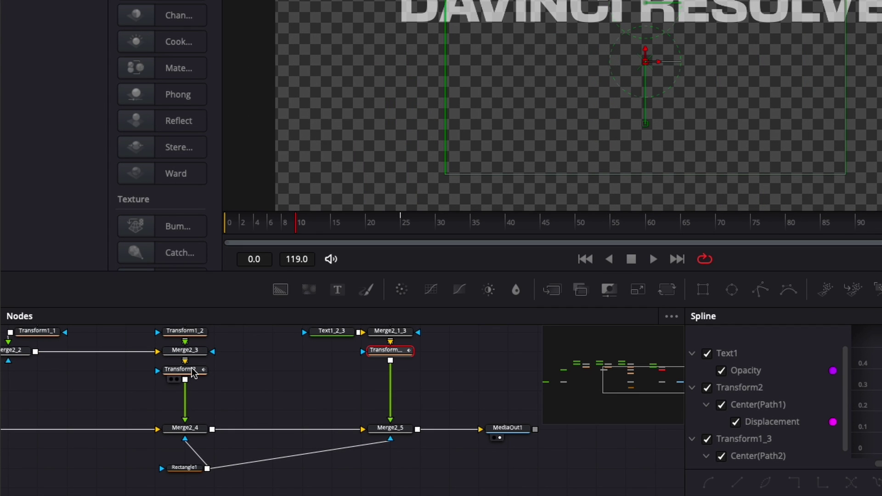
{"action": "left_click", "coordinate": [120, 398]}
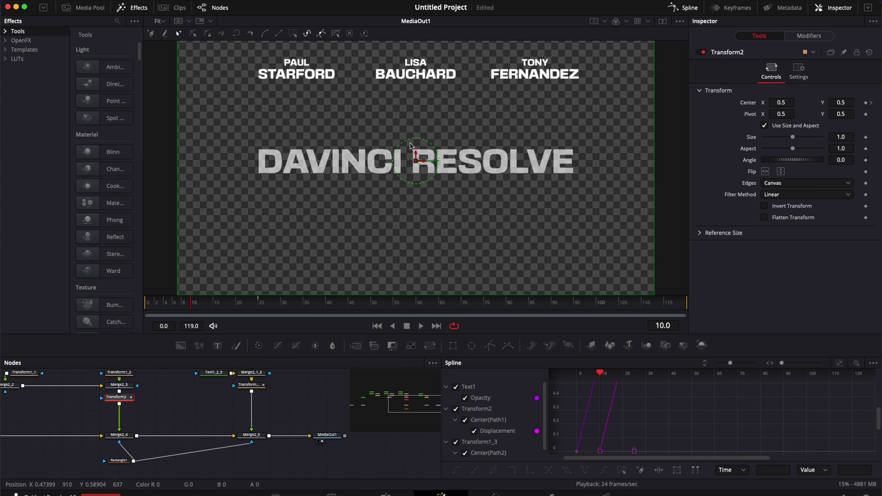
{"action": "left_click_drag", "start_coordinate": [415, 155], "coordinate": [415, 195]}
{"action": "key", "text": "Home"}
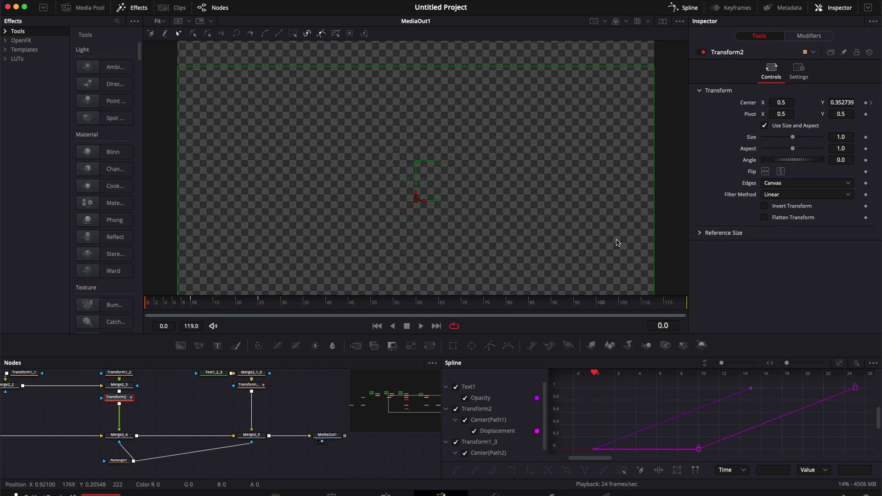
- Fit the spline graph, select all keyframes, and smooth them with Ease In 85 and Ease Out 33
{"action": "left_click", "coordinate": [686, 8]}
{"action": "left_click", "coordinate": [685, 8]}
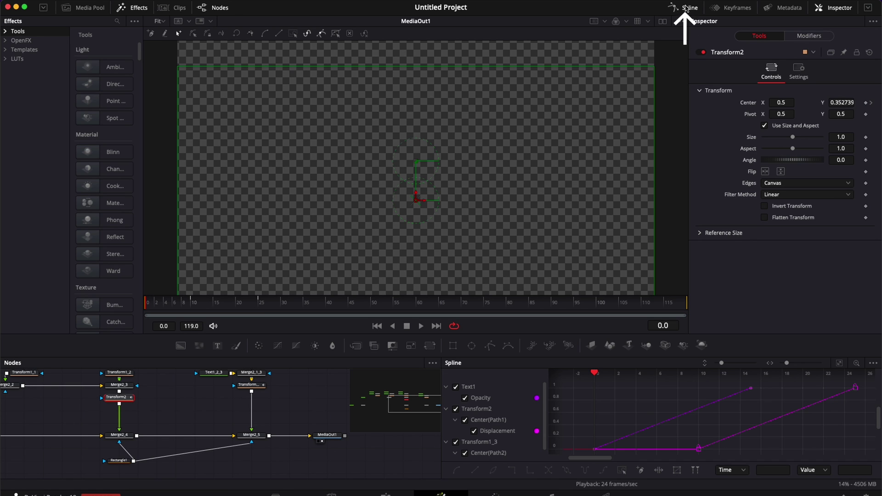
{"action": "left_click", "coordinate": [841, 366]}
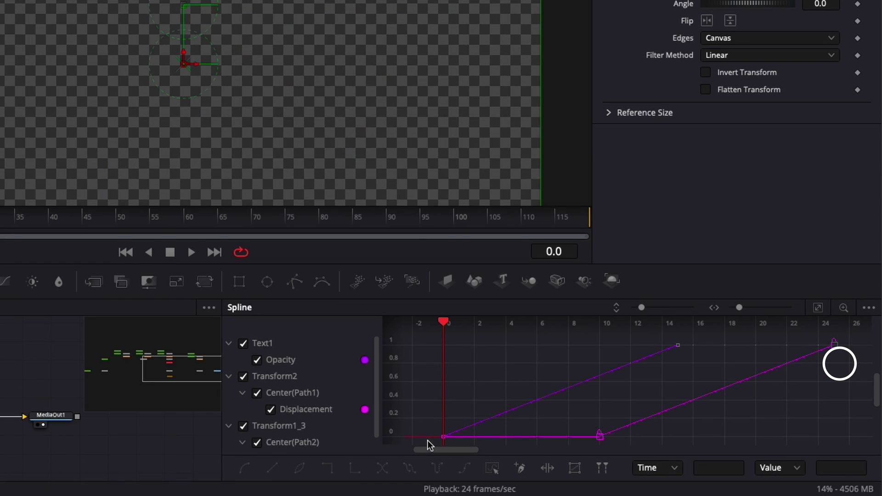
{"action": "left_click_drag", "start_coordinate": [579, 452], "coordinate": [826, 397]}
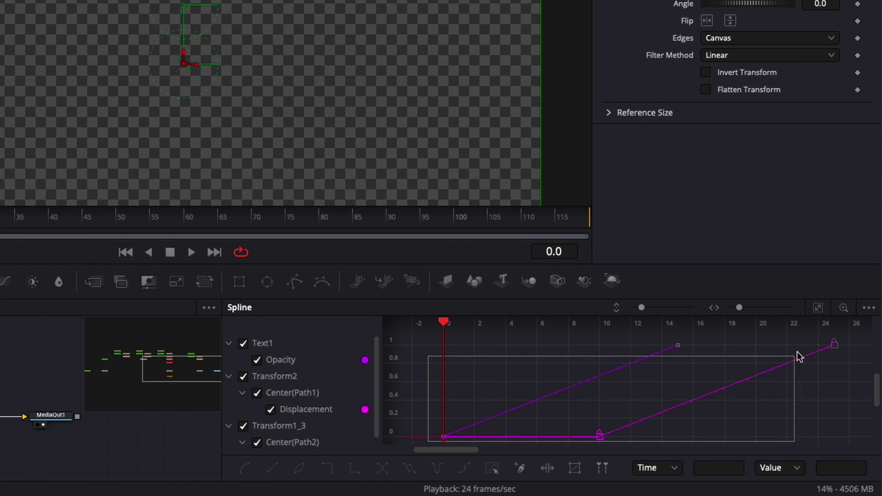
{"action": "left_click_drag", "start_coordinate": [799, 357], "coordinate": [851, 334]}
{"action": "key", "text": "s"}
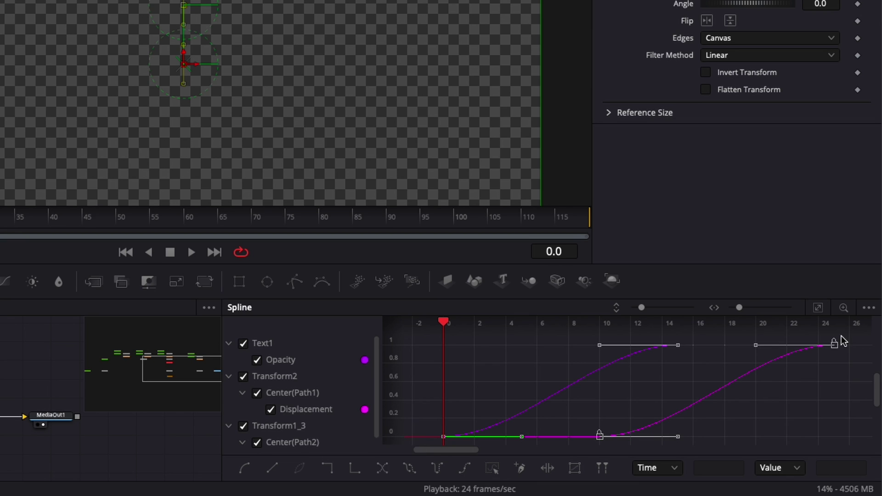
{"action": "key", "text": "t"}
{"action": "left_click_drag", "start_coordinate": [746, 324], "coordinate": [745, 324]}
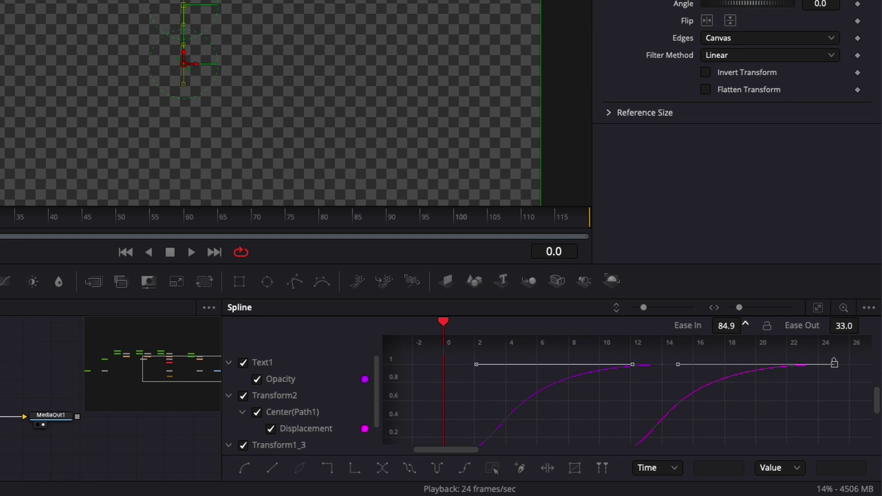
- Inspect the Displacement curve, then play the title card again from the first frame
{"action": "left_click", "coordinate": [505, 435]}
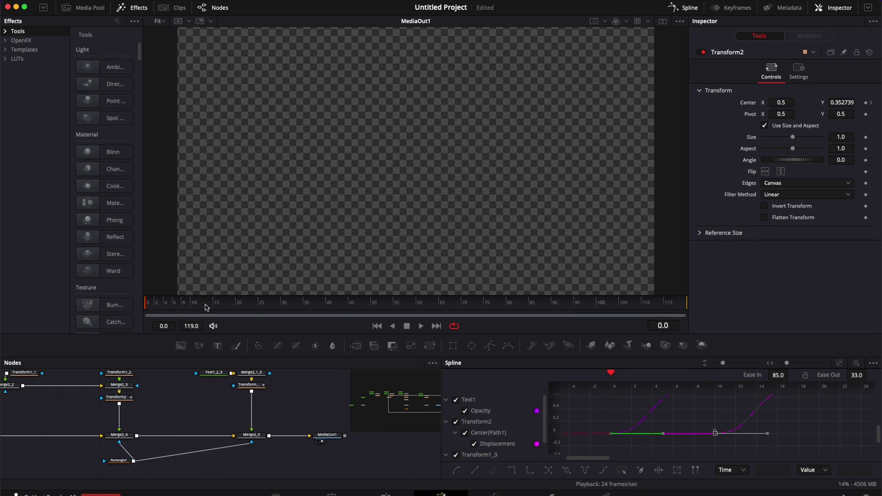
{"action": "key", "text": "space"}
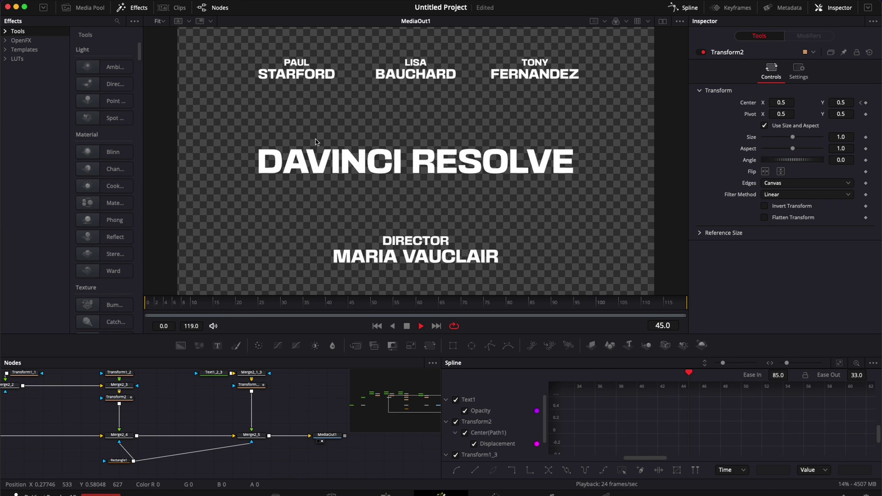
{"action": "key", "text": "space"}
{"action": "left_click", "coordinate": [147, 301]}
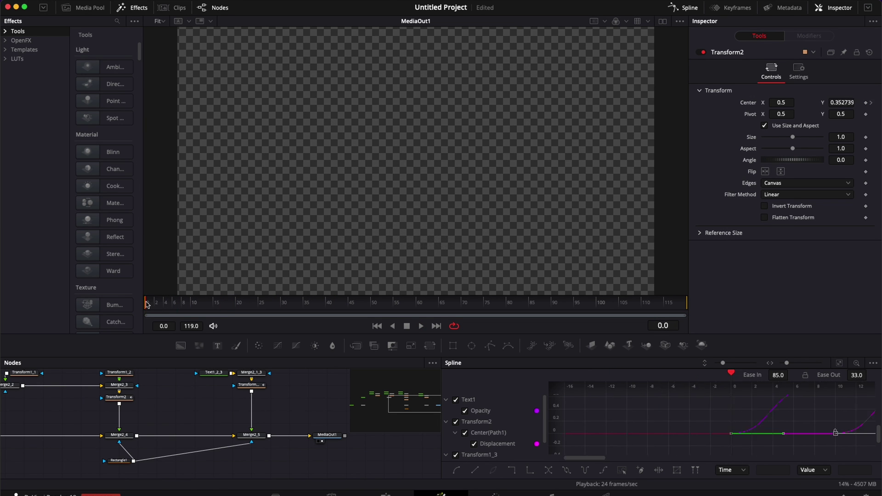
{"action": "key", "text": "space"}
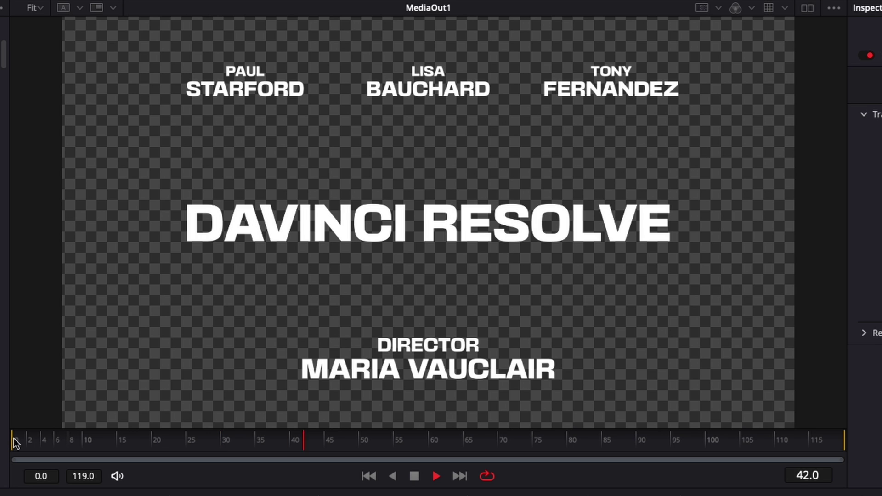